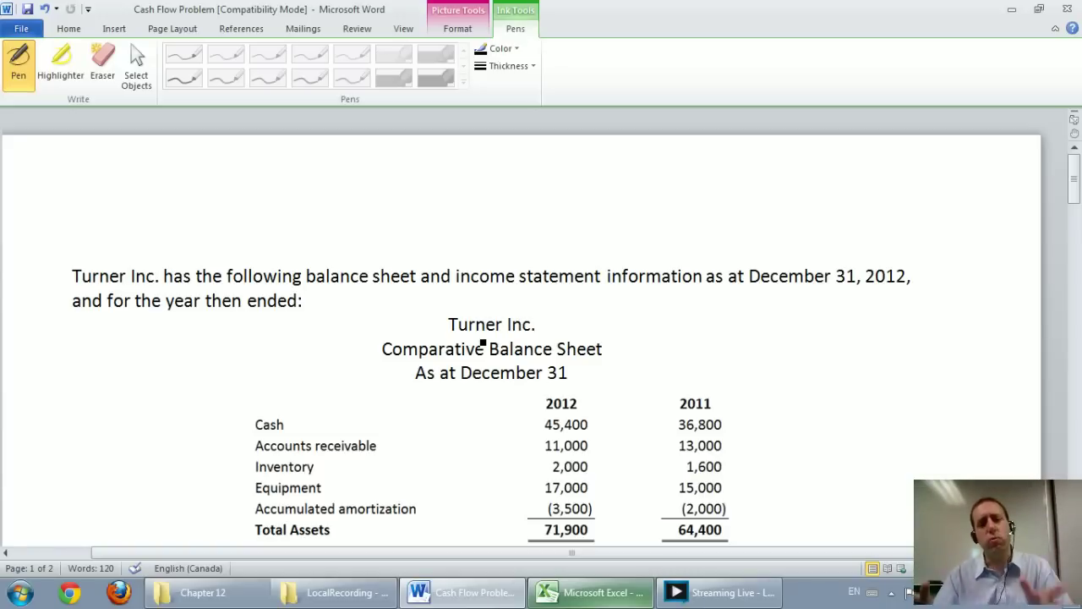
Step: Switch from the Turner Inc. Word problem to the Excel cash flow template
click(597, 592)
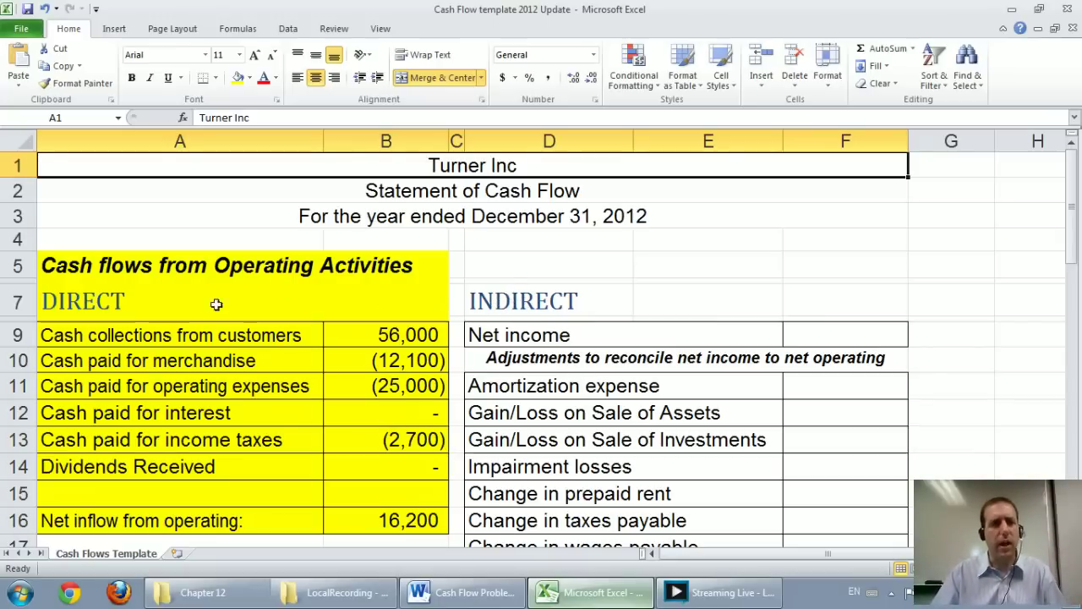
Step: Fill the indirect operating block D5:F25 with a light red theme colour
drag(518, 264, 769, 189)
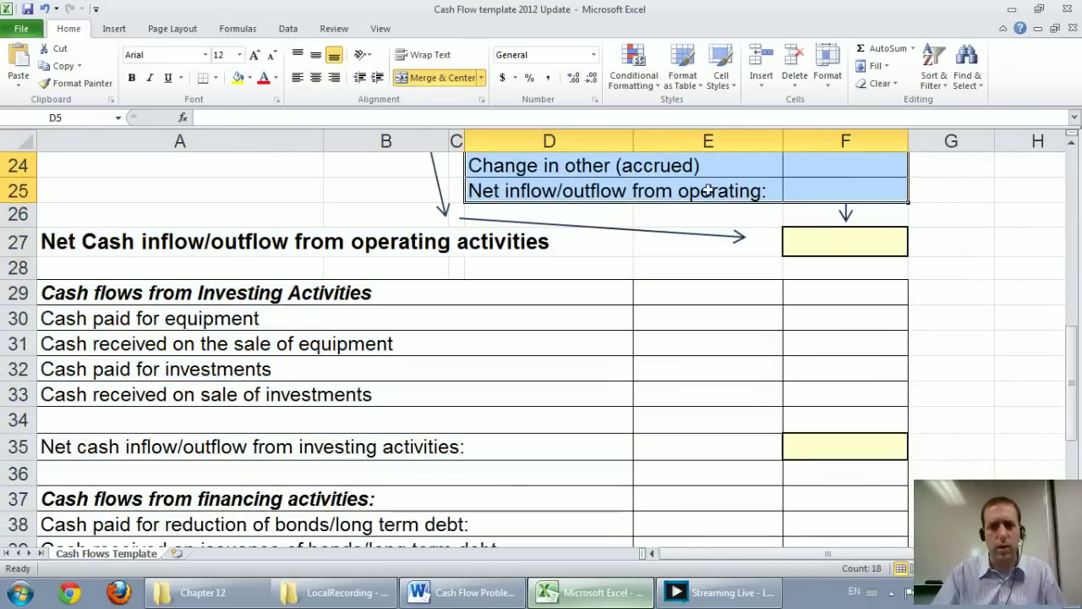
click(250, 78)
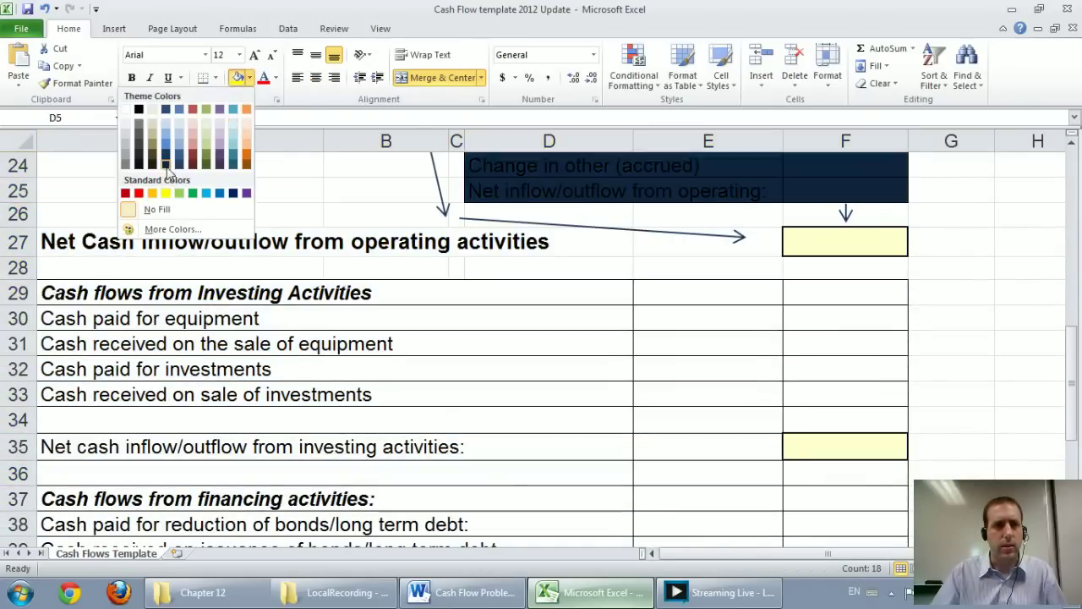
click(193, 142)
scroll(545, 209, up, 8)
click(545, 210)
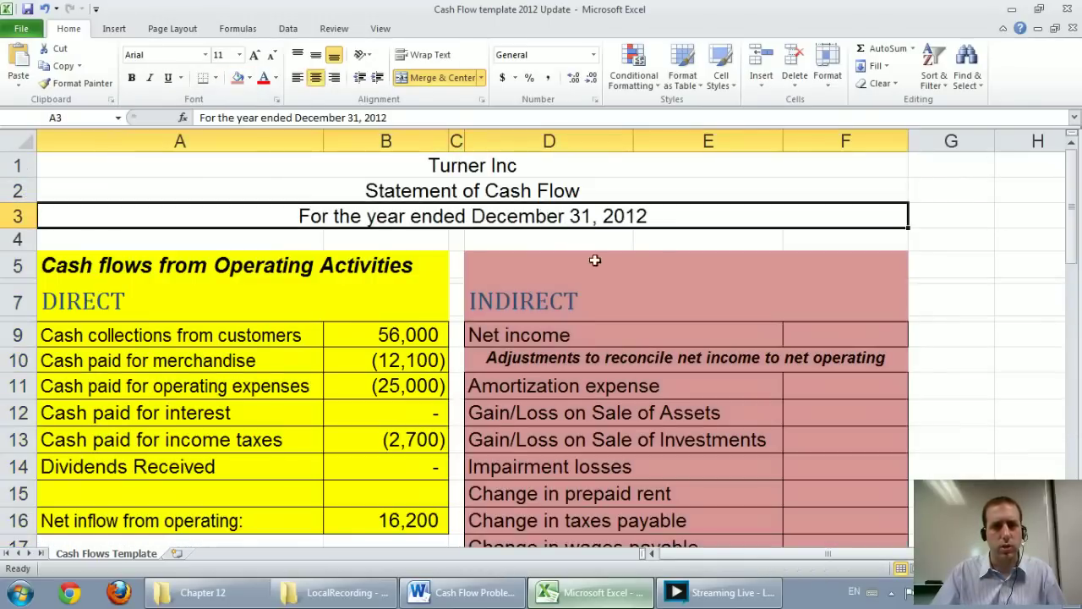
click(590, 261)
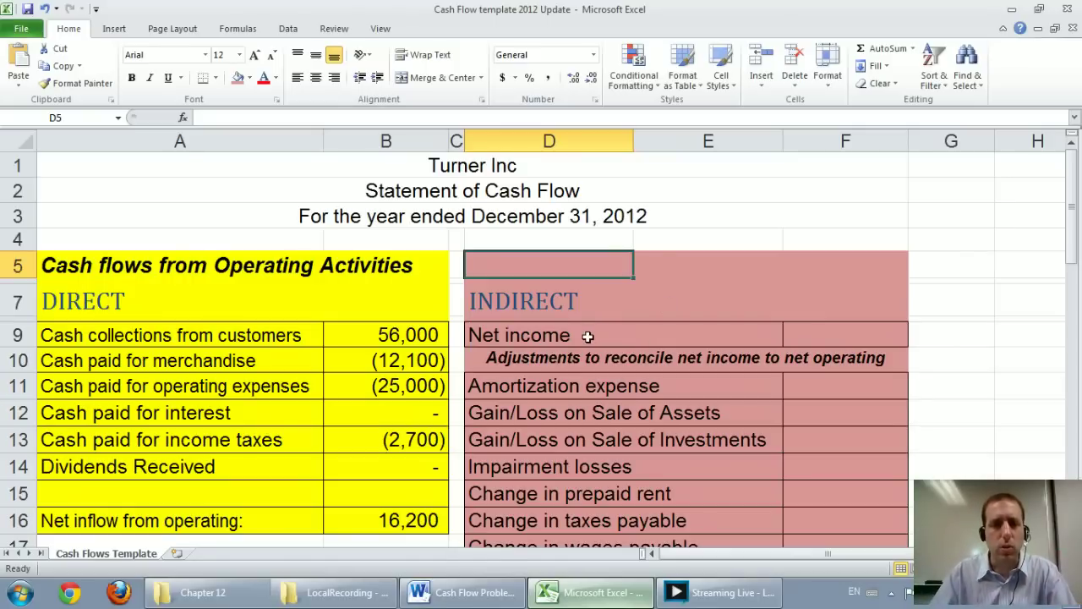
Step: Look up net income in Word and enter 10,000 in cell F9
click(554, 335)
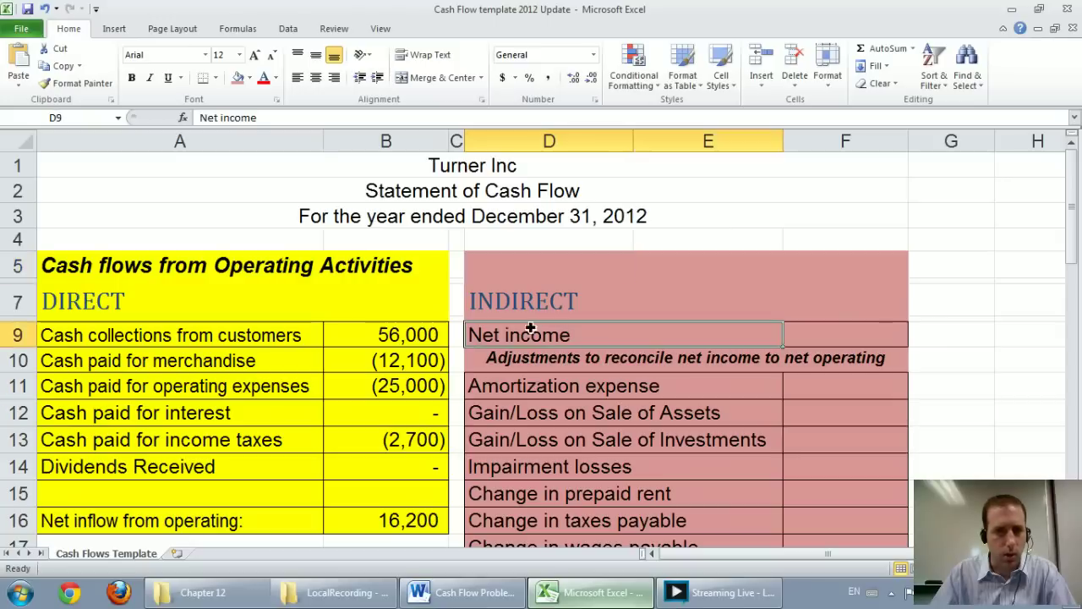
click(805, 337)
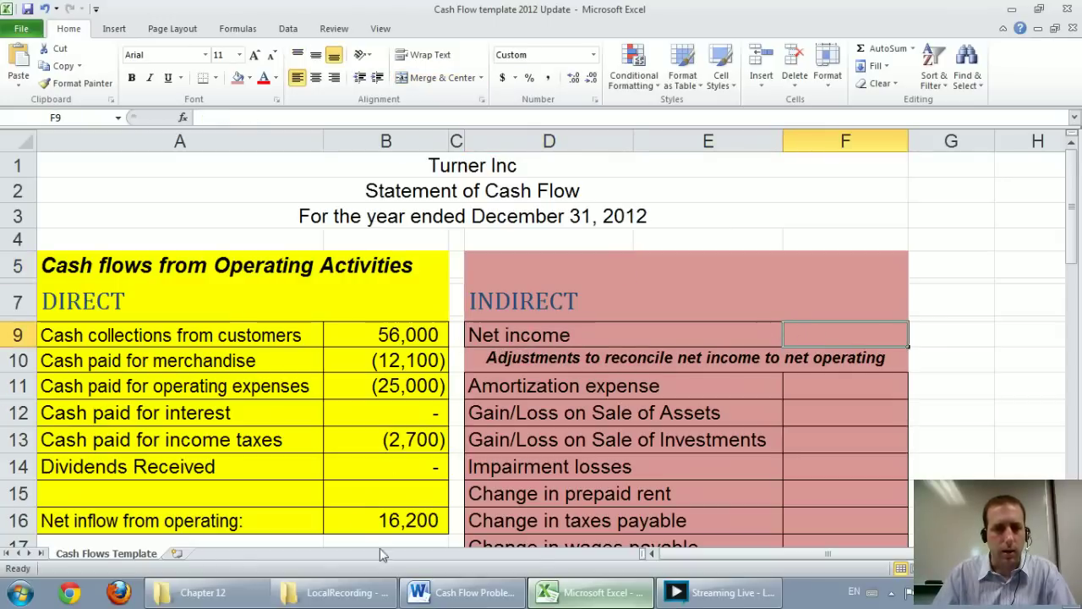
click(463, 596)
scroll(529, 511, down, 5)
scroll(530, 511, down, 3)
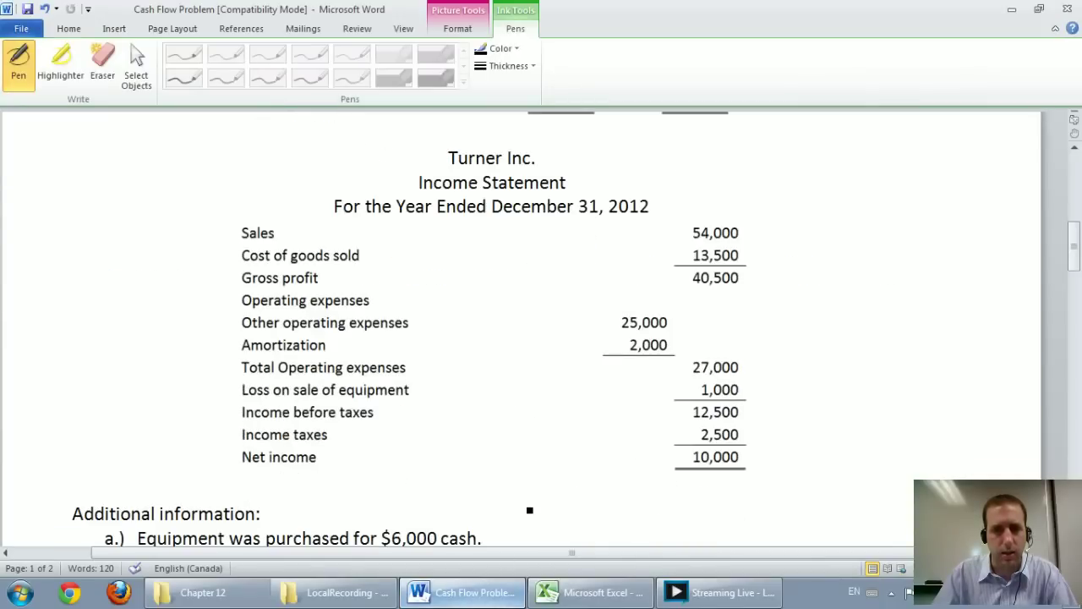
click(592, 591)
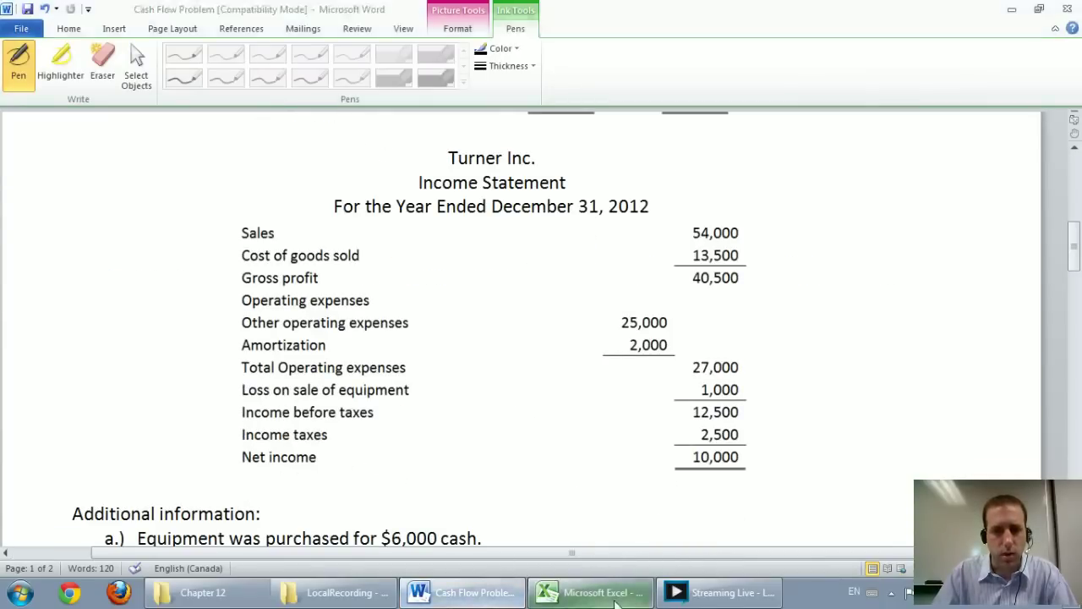
text(10,000)
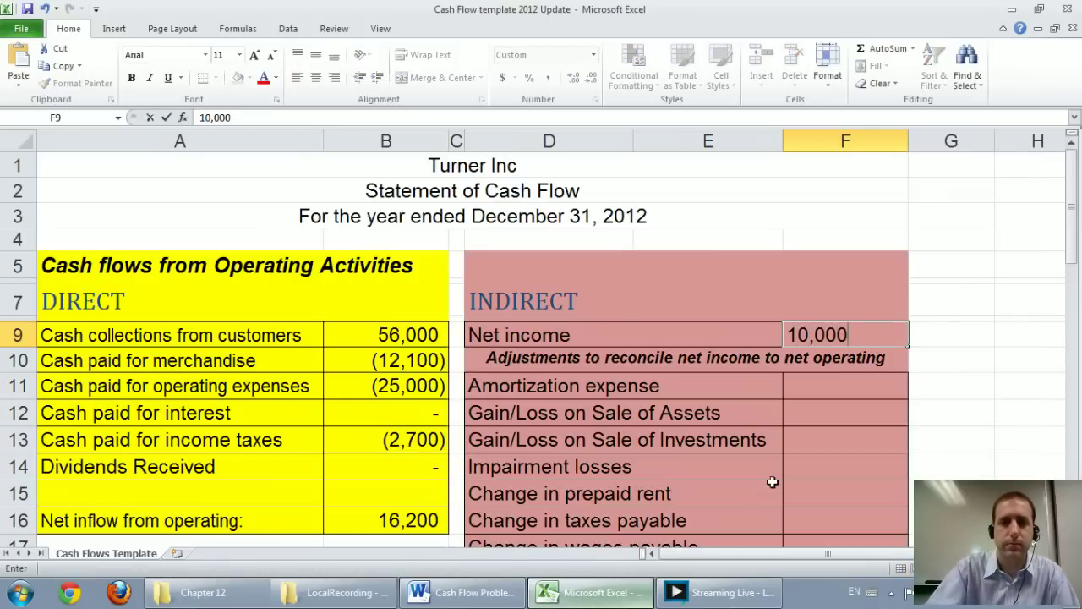
key(Return)
key(Return)
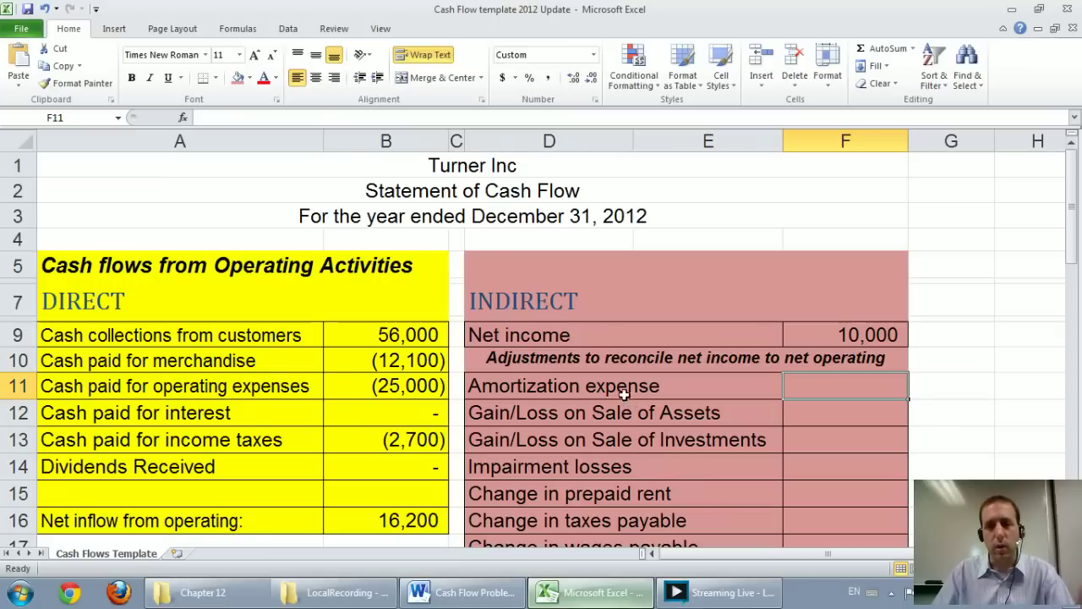
Step: Shade the adjustment labels D11:E14, Amortization expense through Impairment losses, light purple
drag(570, 386, 571, 470)
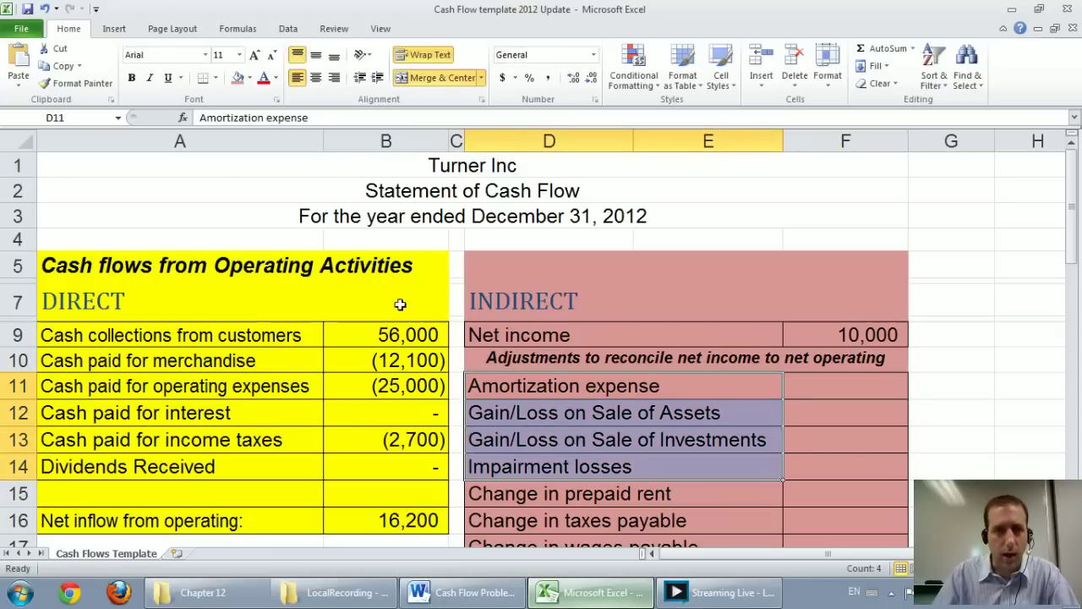
click(250, 77)
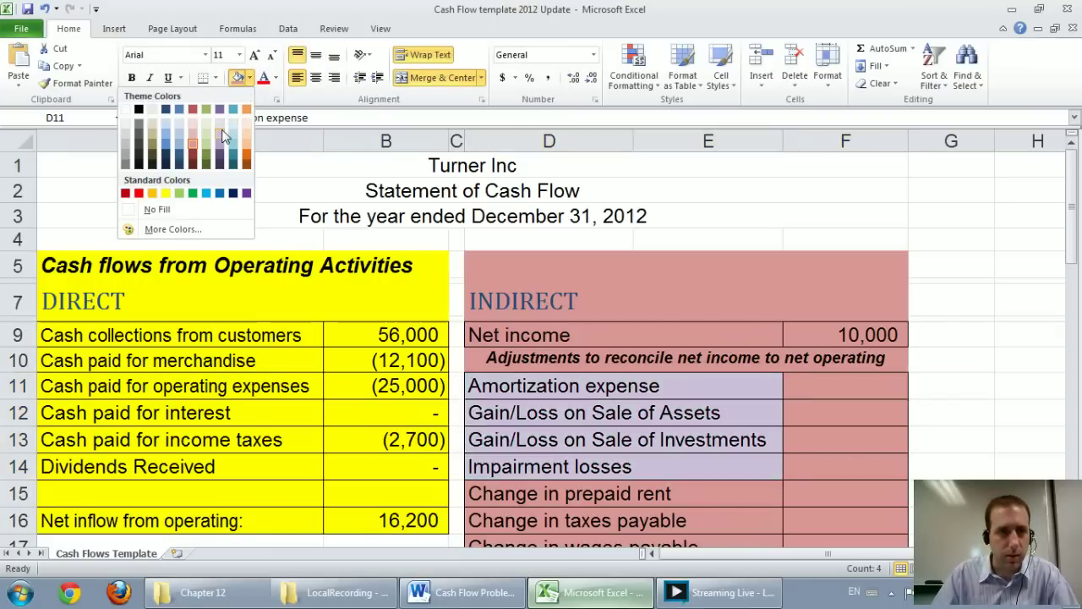
click(225, 137)
click(592, 318)
Step: Select the reconciling adjustment rows and pick the amortization amount cell F11
drag(700, 387, 701, 476)
click(699, 359)
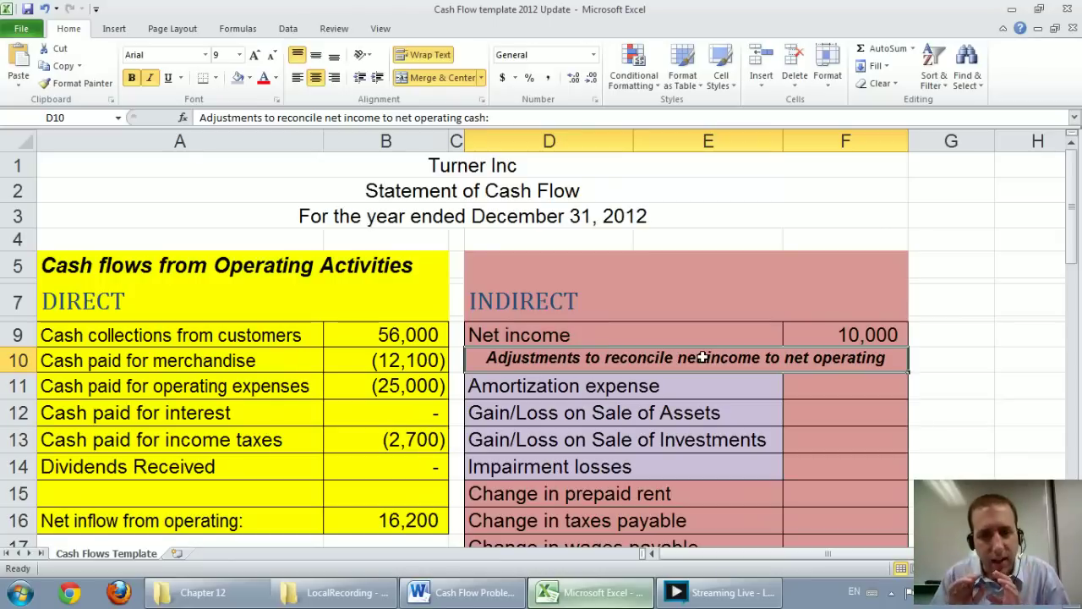
click(672, 397)
click(834, 394)
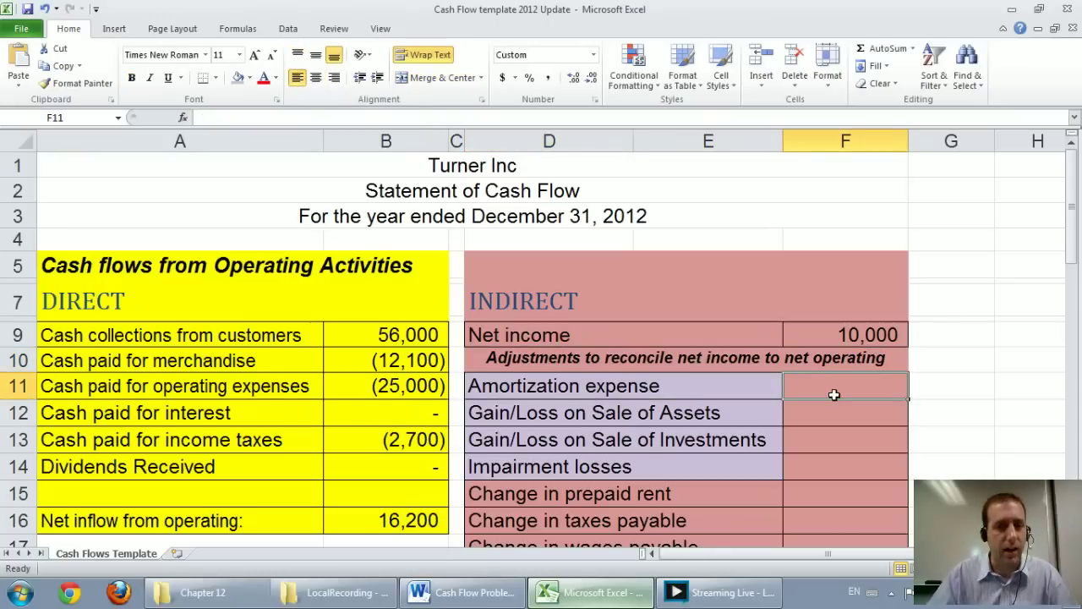
Step: Switch to the Word income statement showing 2,000 amortization and the 1,000 equipment-sale loss
click(602, 416)
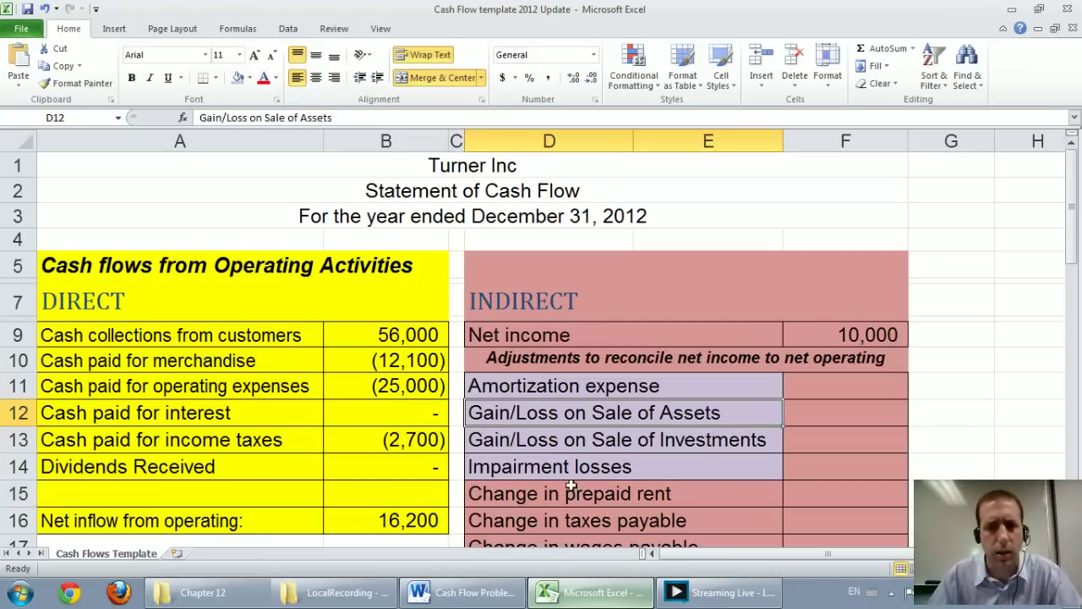
click(473, 593)
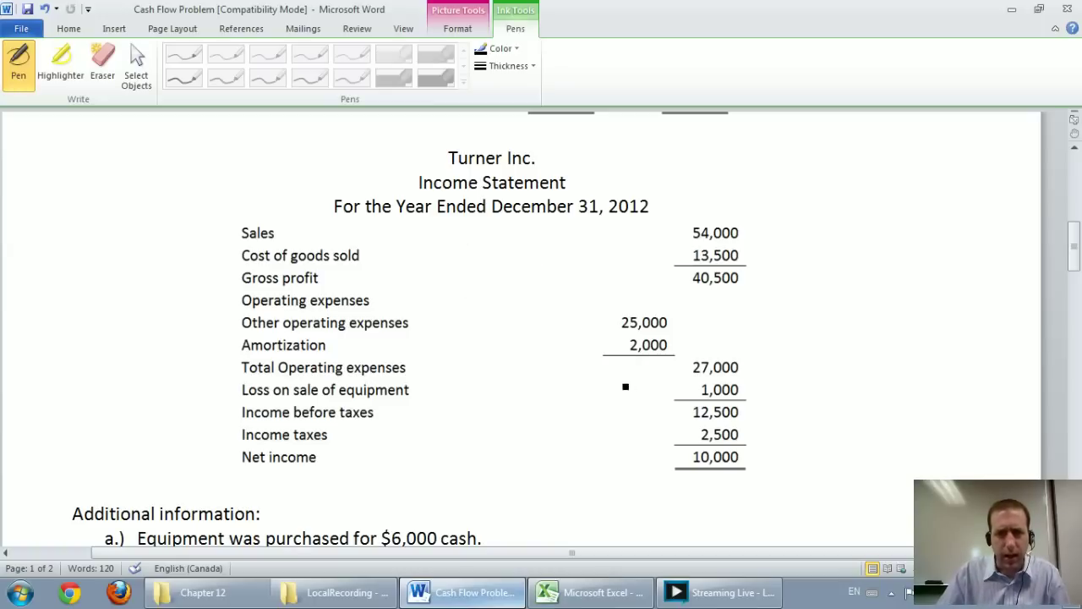
Step: Draw an ink arrow under the 2,000 amortization in Word, then return to Excel
drag(617, 385, 637, 383)
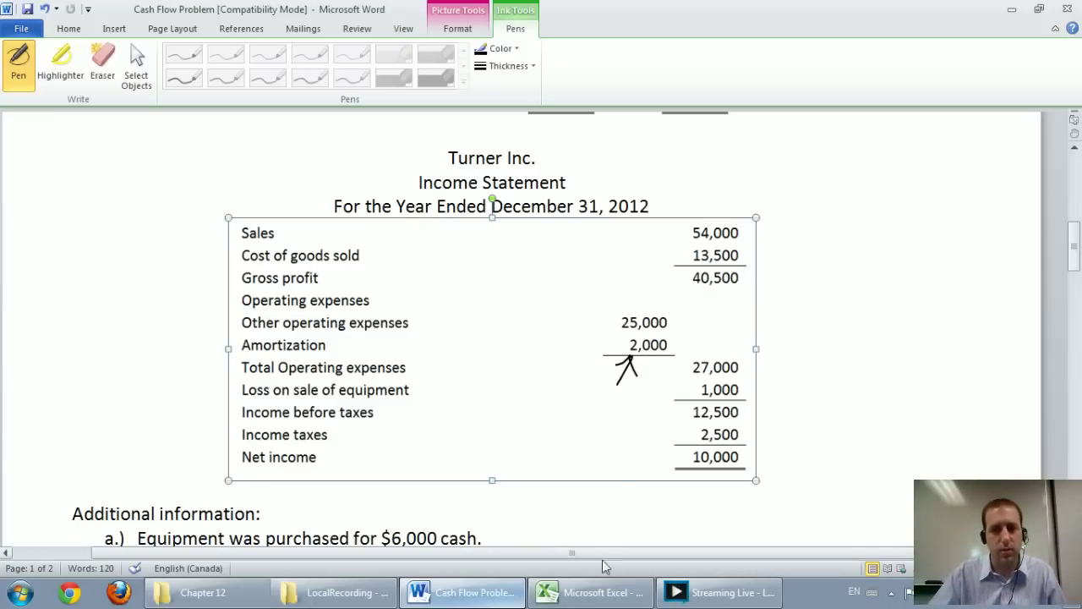
click(592, 592)
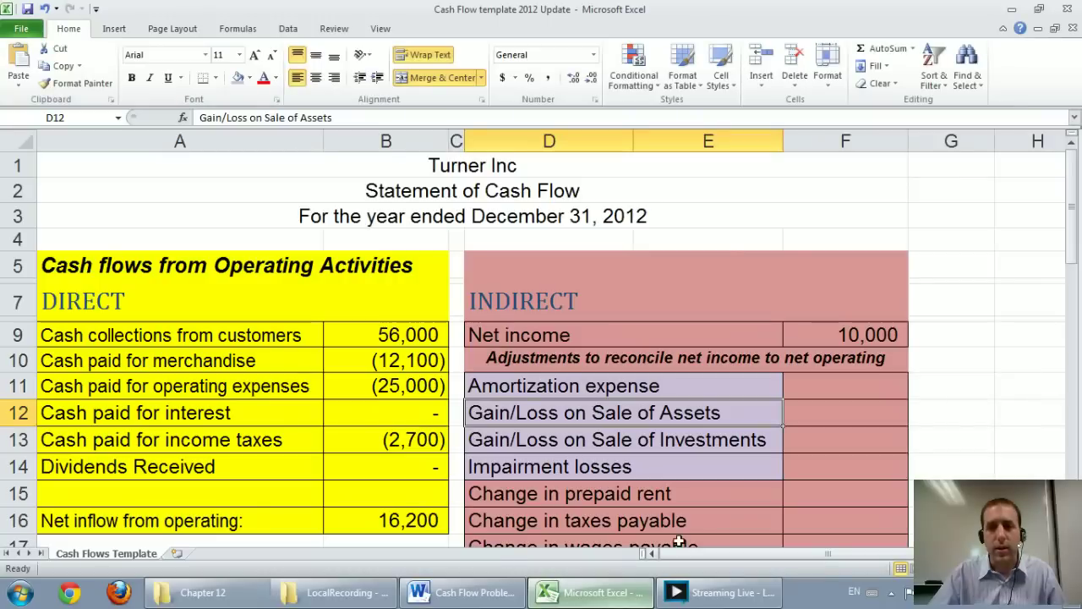
Step: Enter amortization expense 2,000 in F11 and loss on sale of assets 1,000 in F12
click(841, 393)
text(2000)
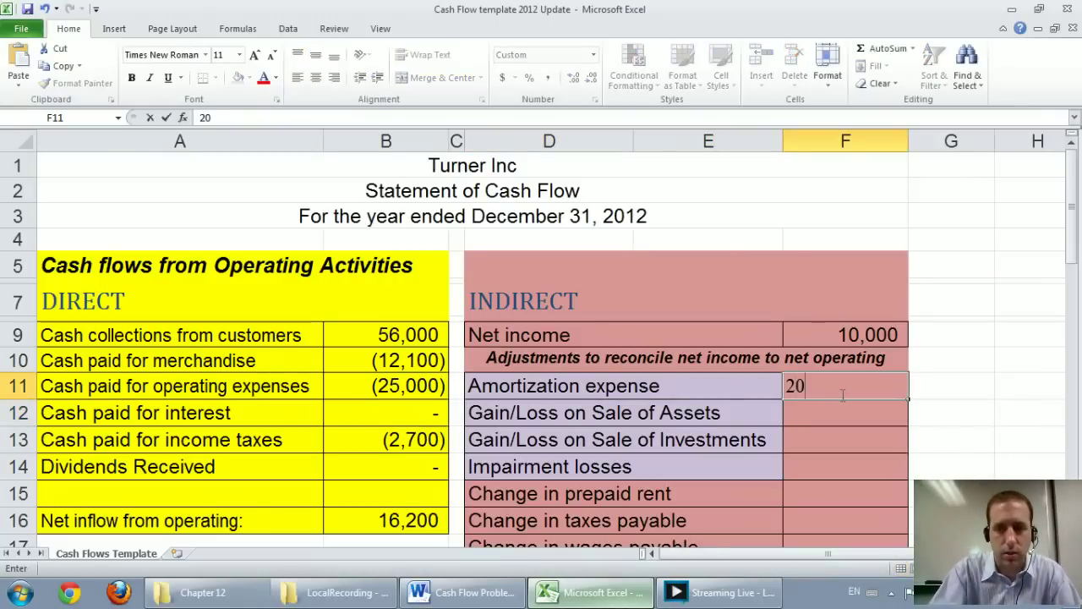
key(Return)
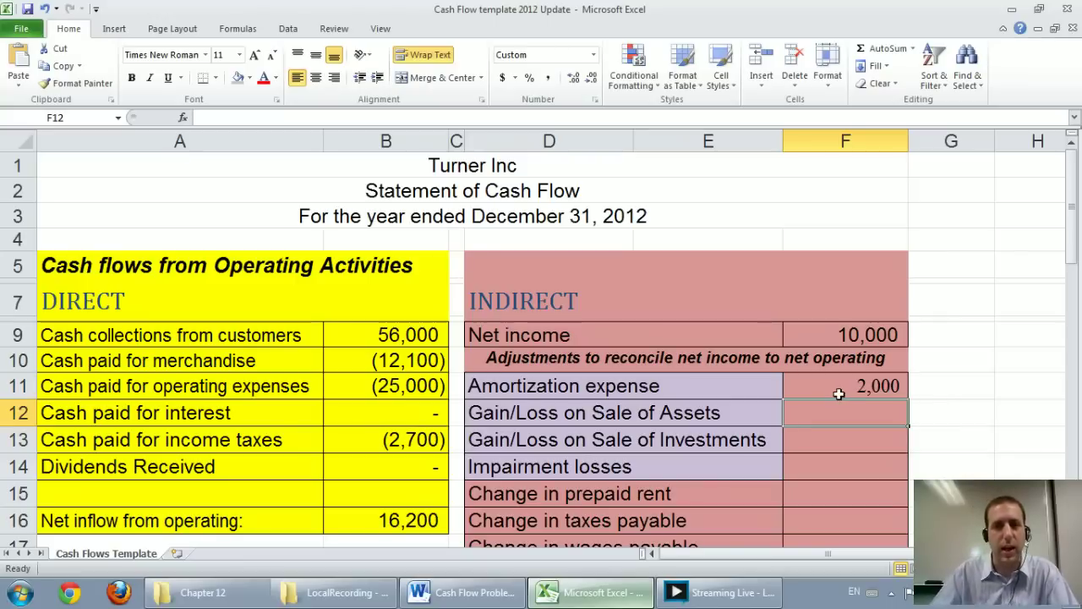
click(499, 596)
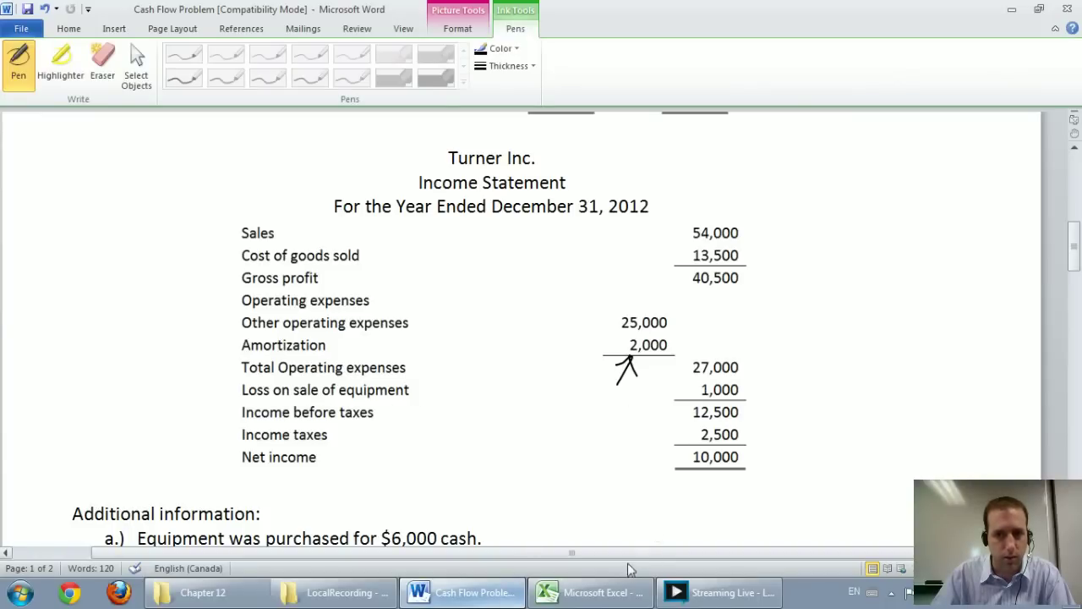
click(622, 593)
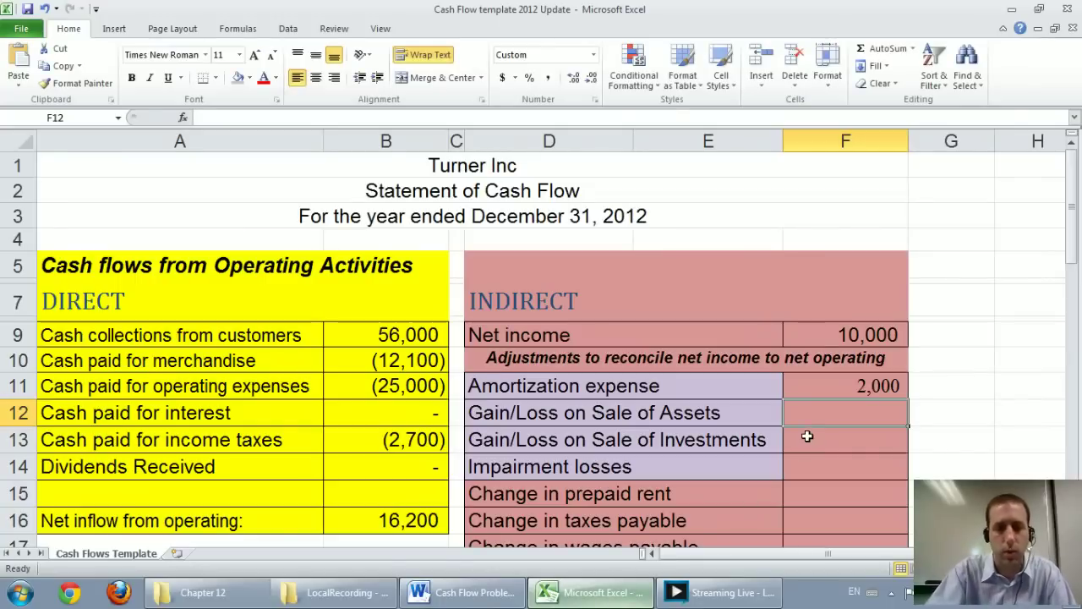
text(1000)
key(Return)
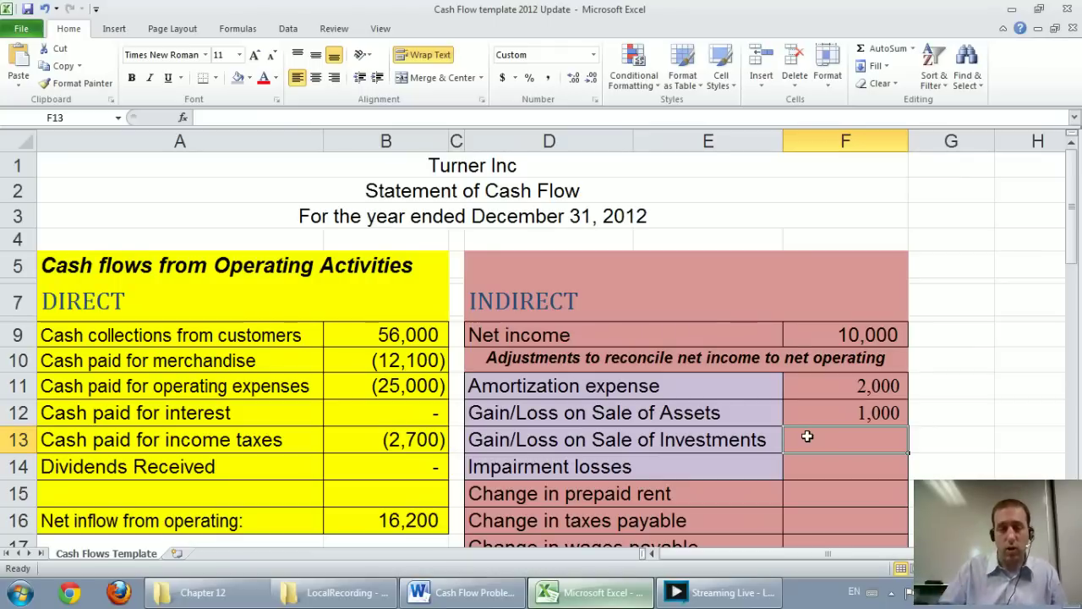
scroll(807, 437, down, 7)
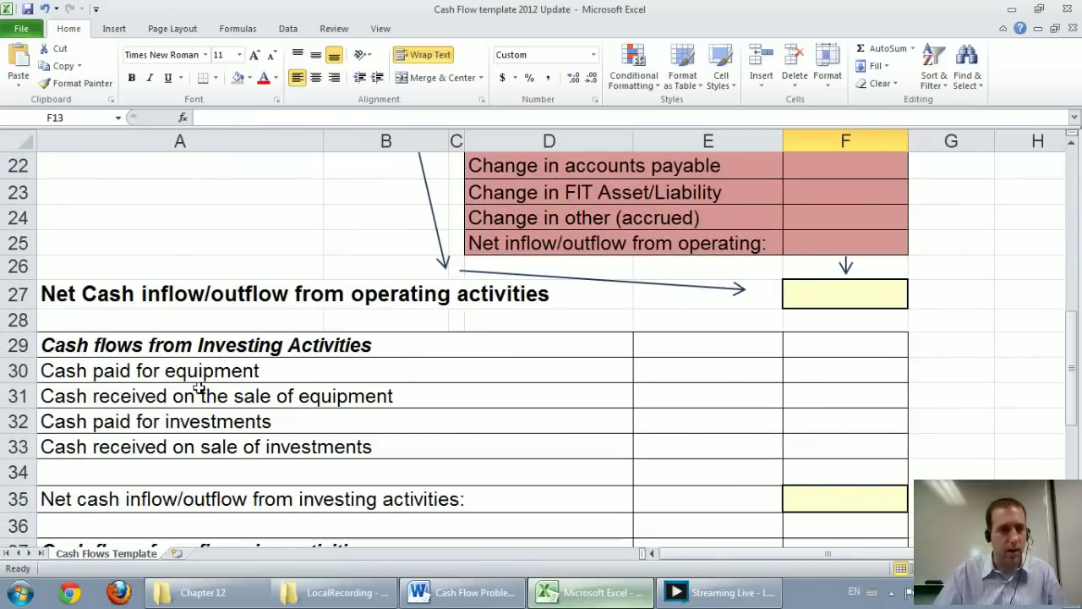
drag(121, 404, 676, 398)
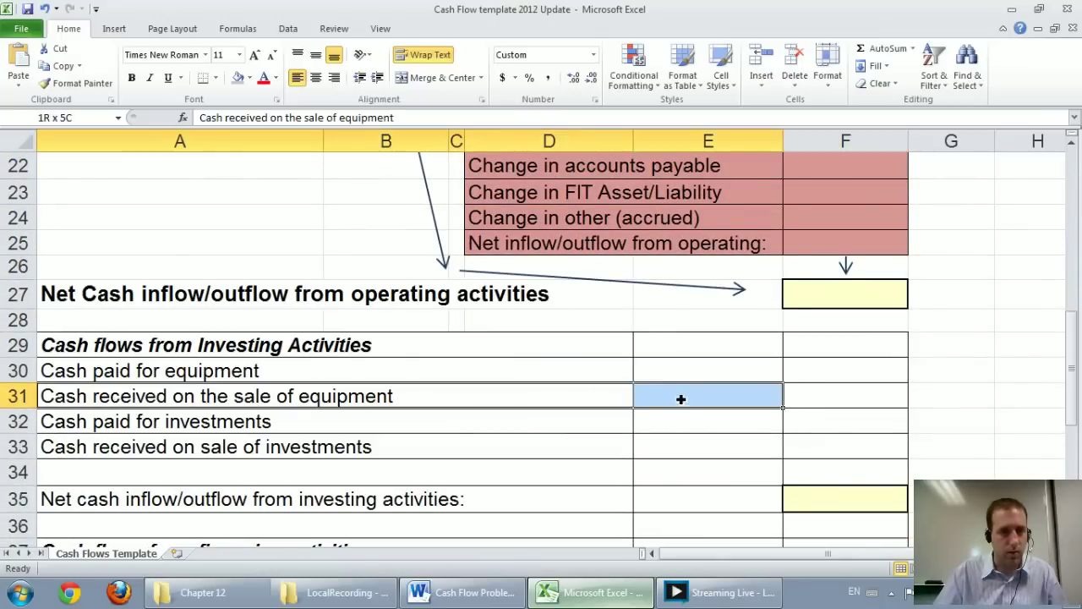
scroll(523, 423, up, 4)
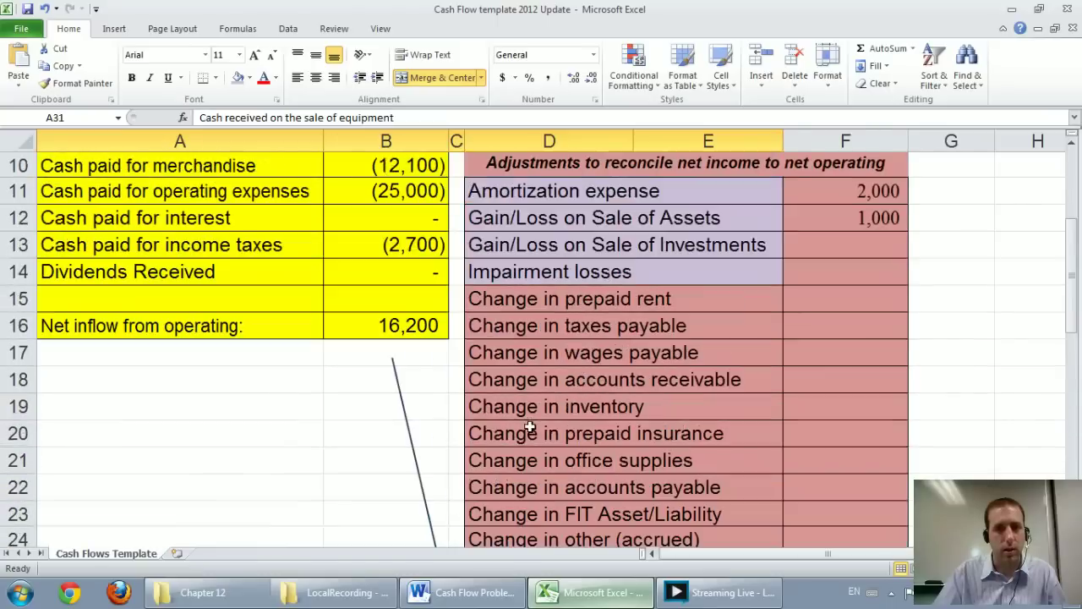
scroll(778, 305, up, 1)
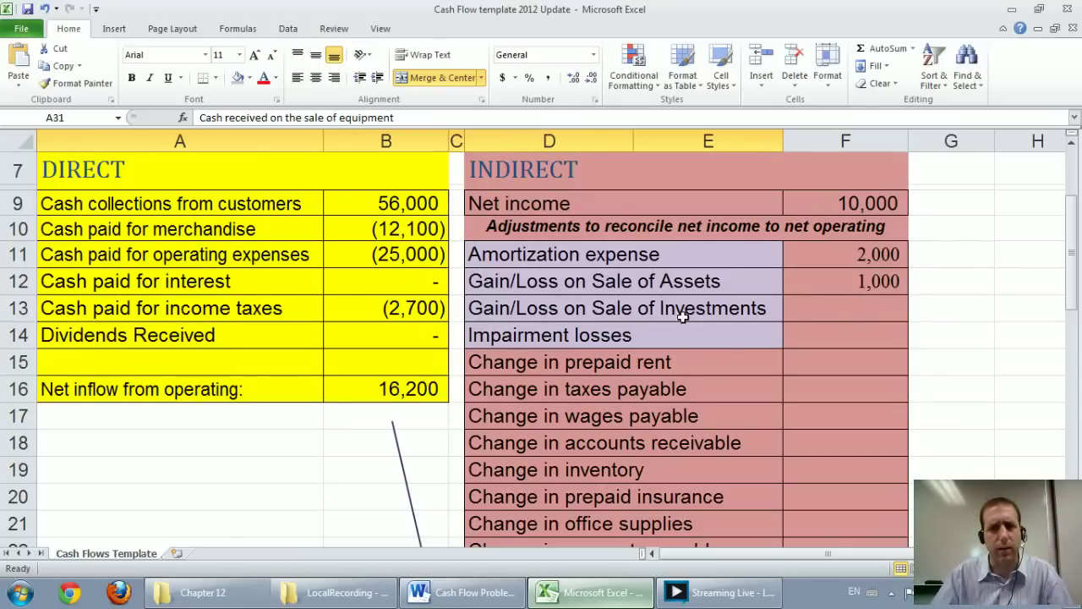
click(746, 309)
click(750, 330)
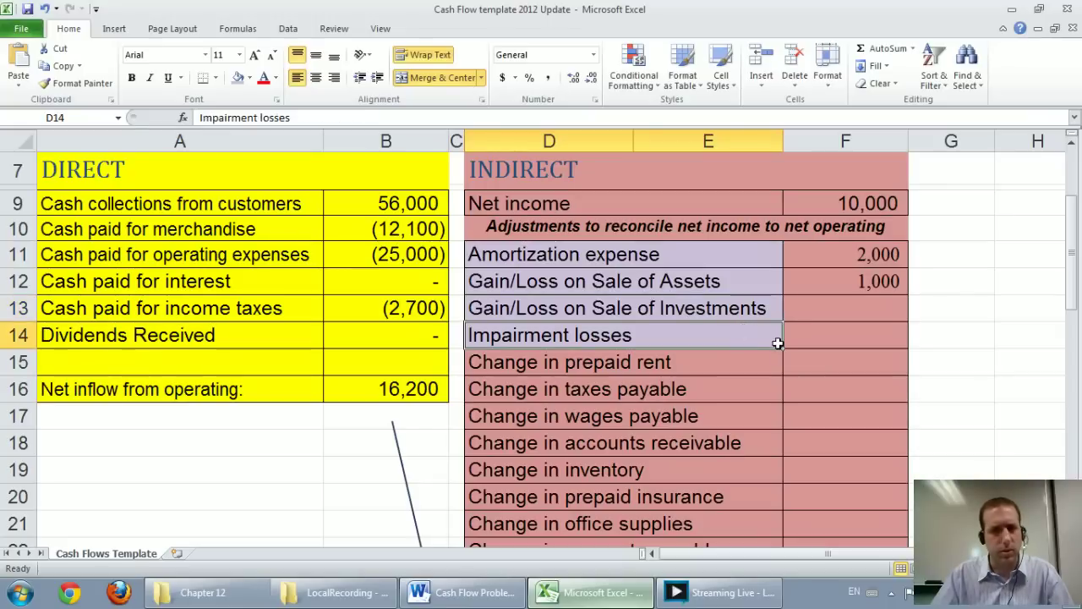
click(646, 369)
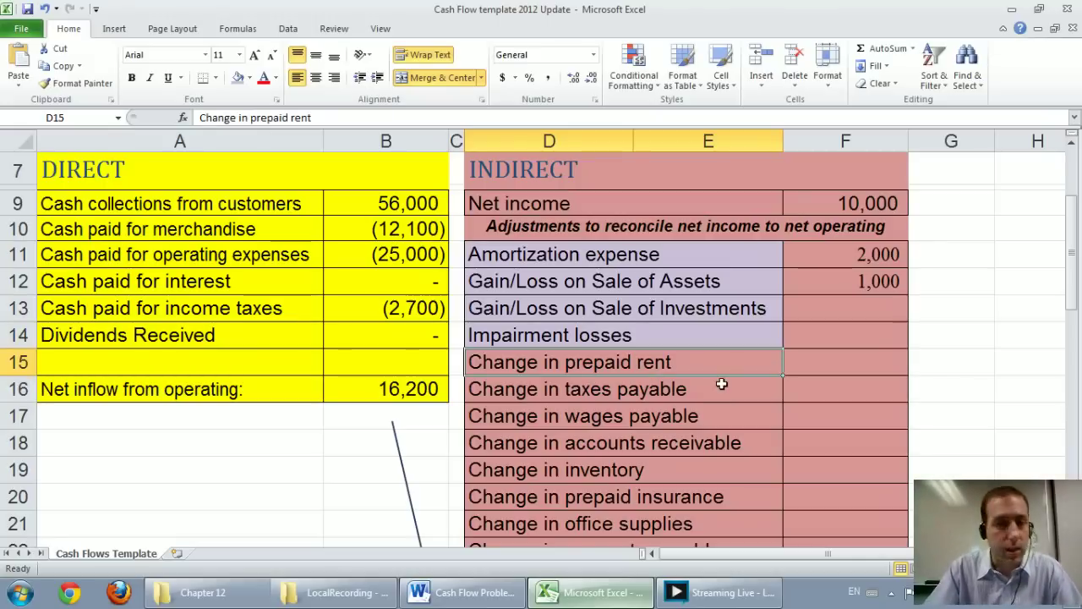
click(722, 384)
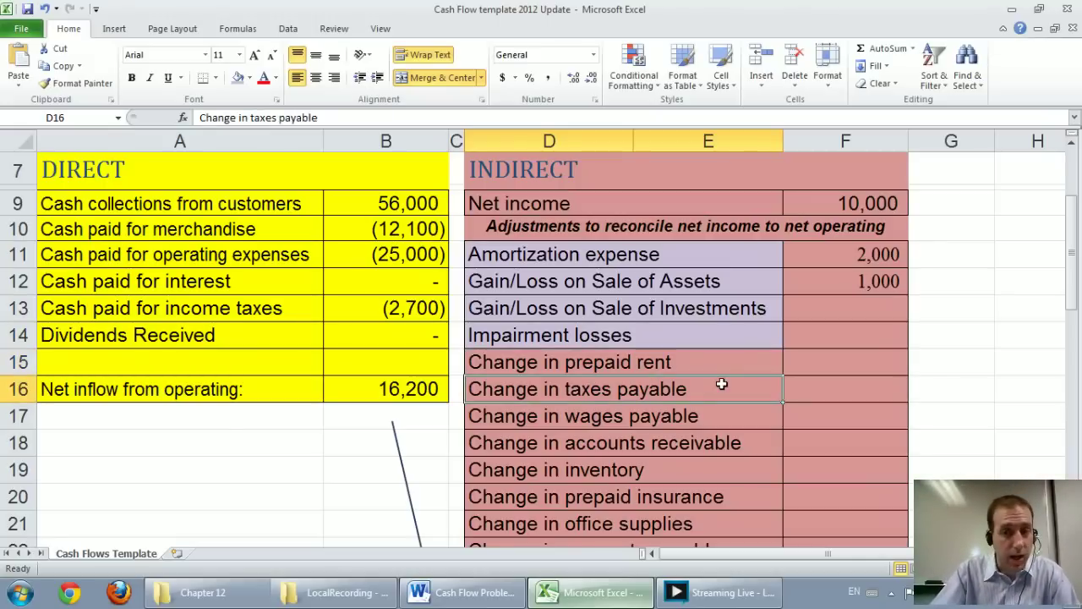
key(Tab)
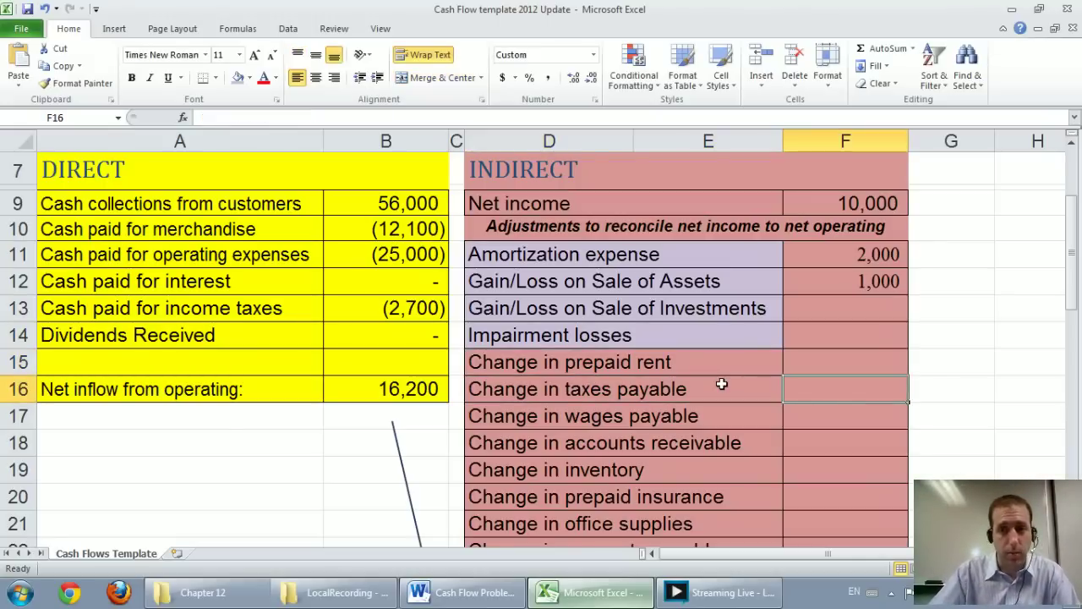
Step: Check the comparative balance sheet and enter -200 for taxes payable in F16
click(499, 591)
scroll(420, 373, up, 8)
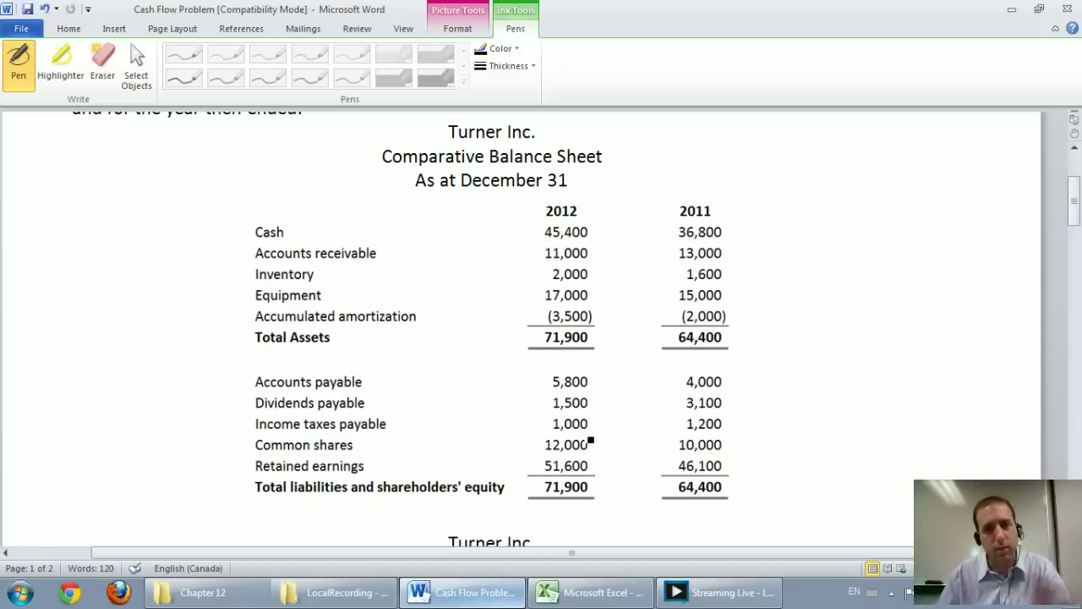
click(568, 597)
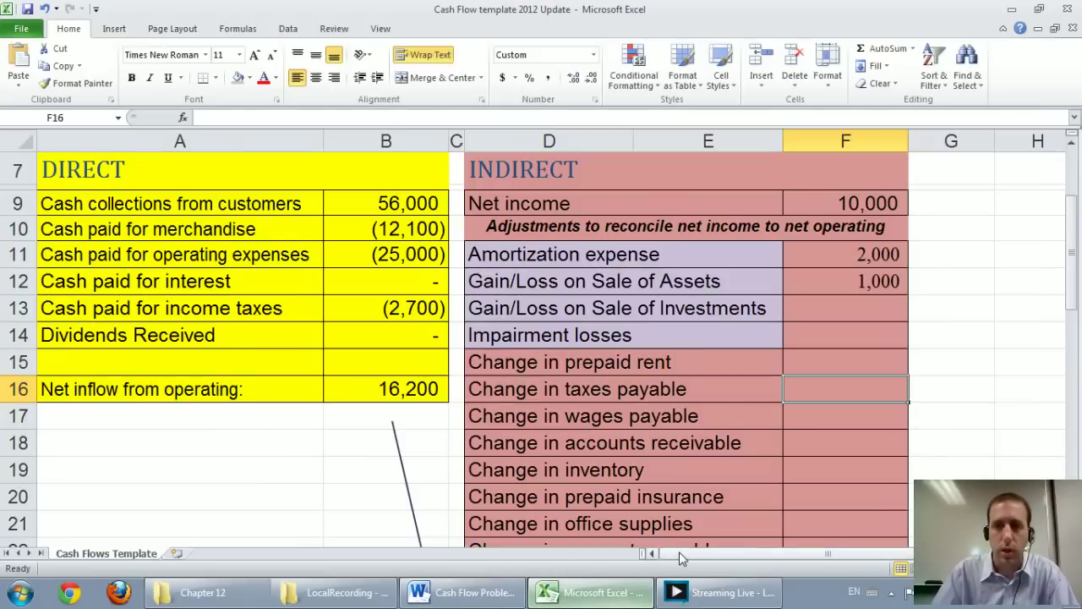
text(-200)
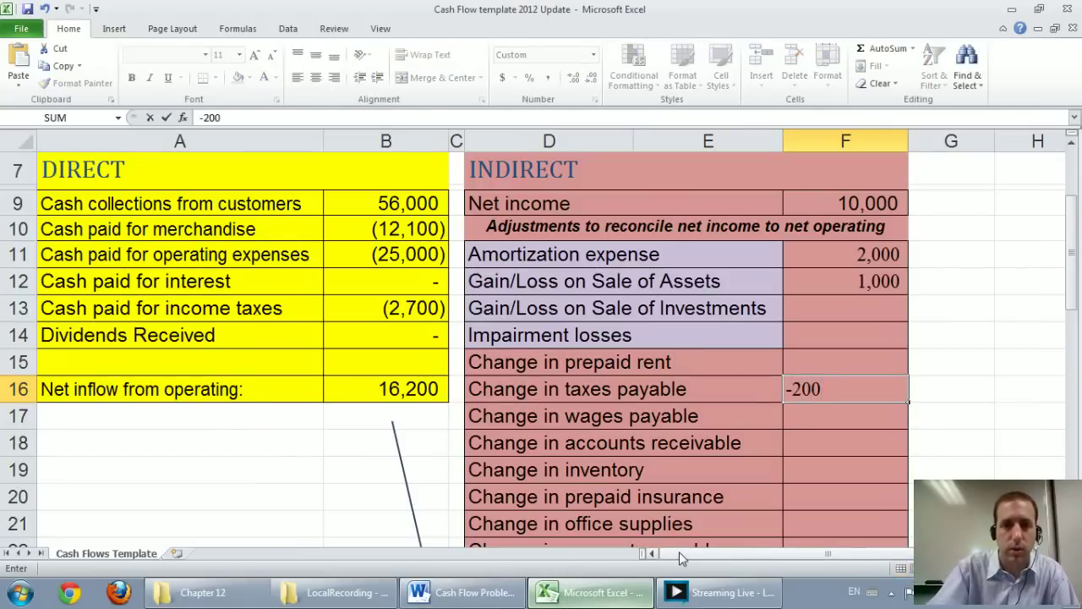
key(Return)
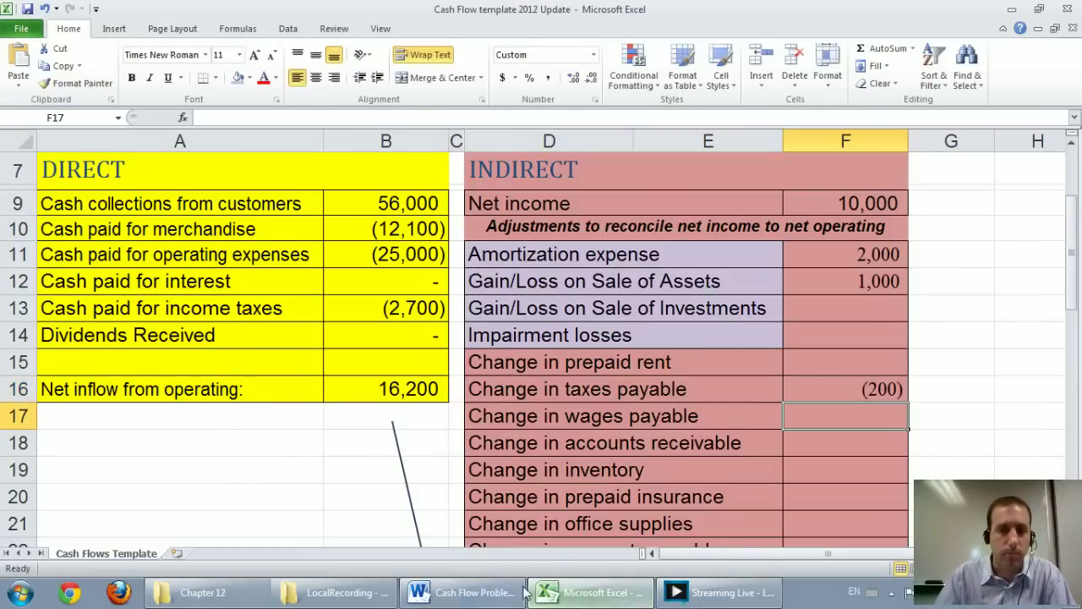
Step: Enter the 2,000 accounts receivable change in F18
click(464, 592)
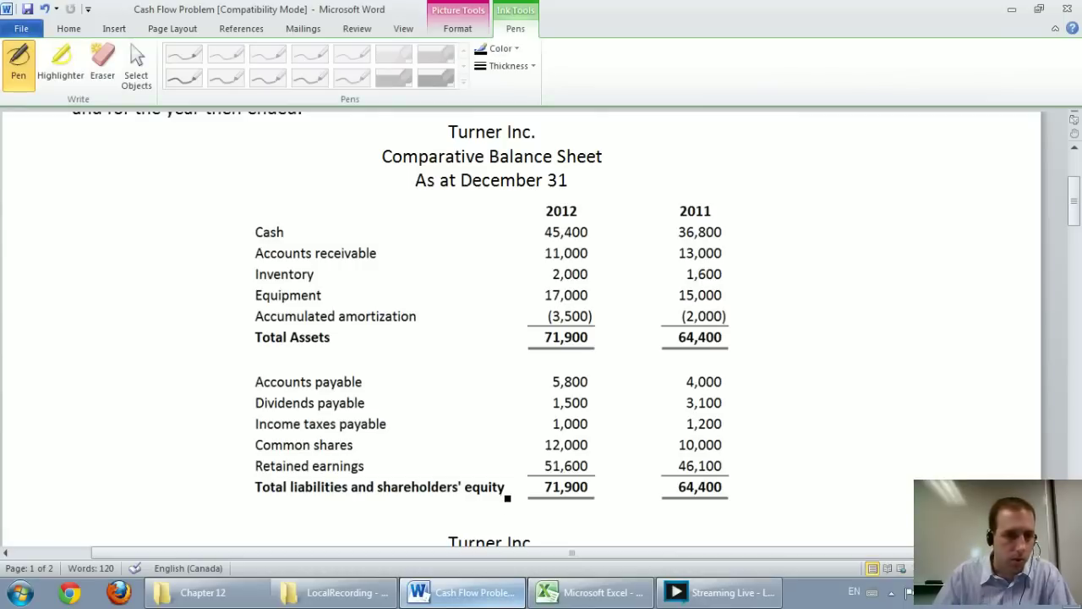
click(567, 597)
click(804, 442)
key(alt+Tab)
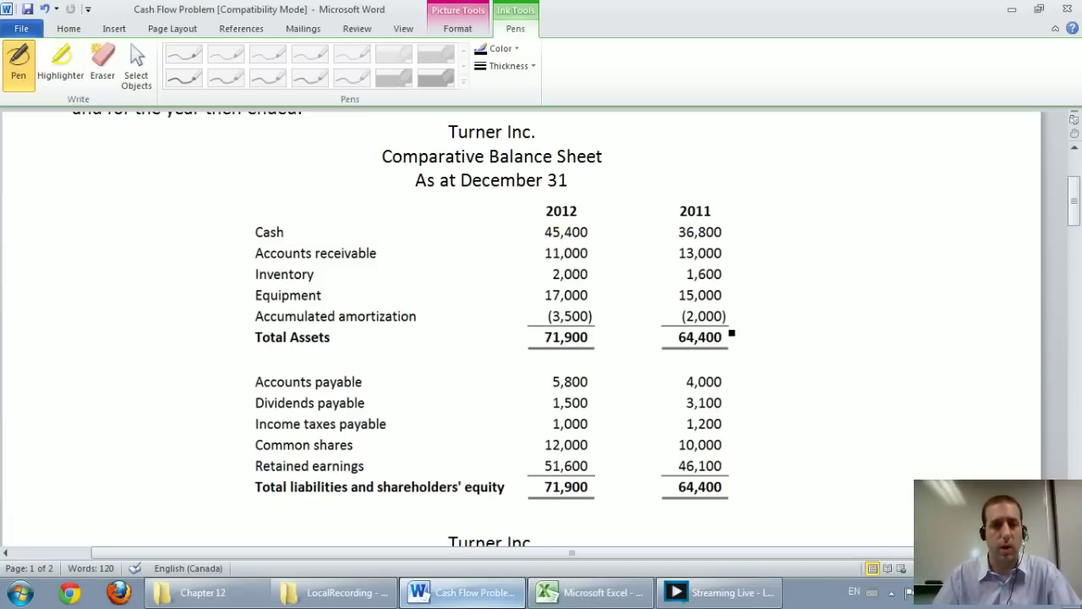
click(630, 590)
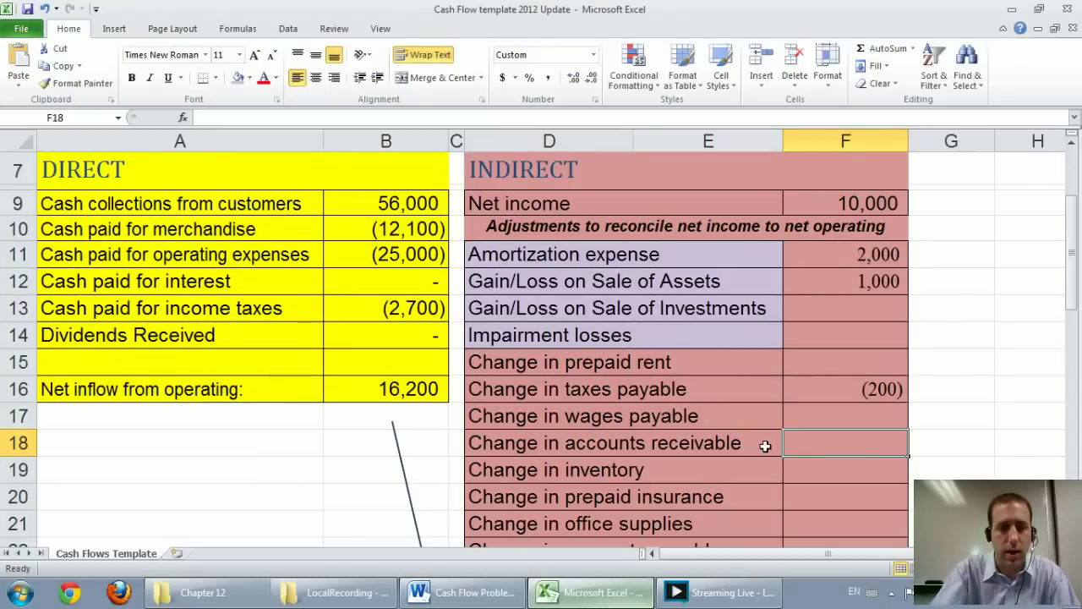
text(2000)
key(Return)
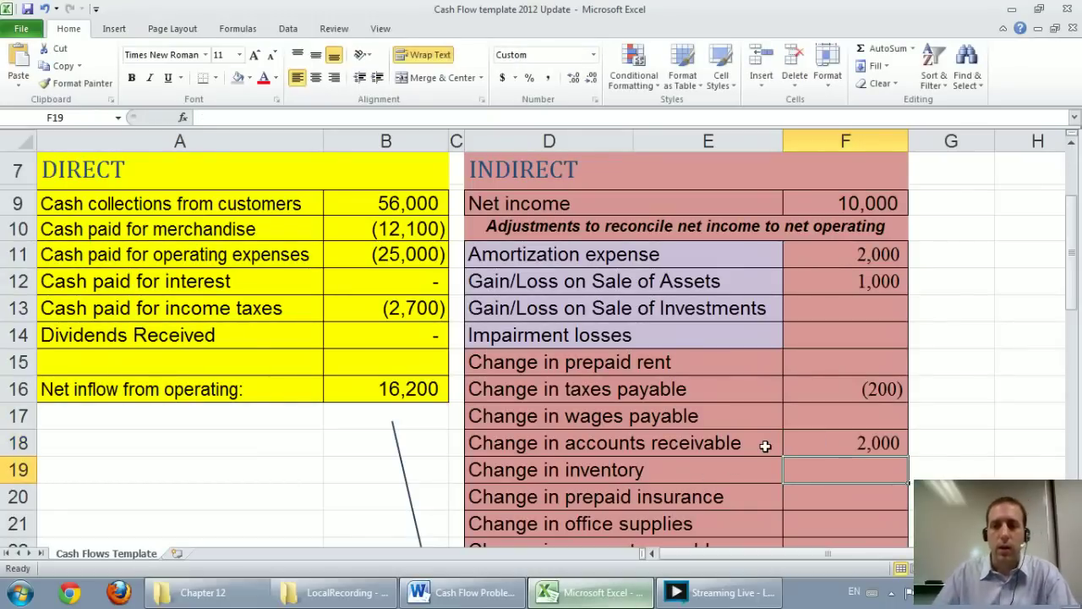
Step: Enter the (400) inventory change as -400 in F19
click(639, 590)
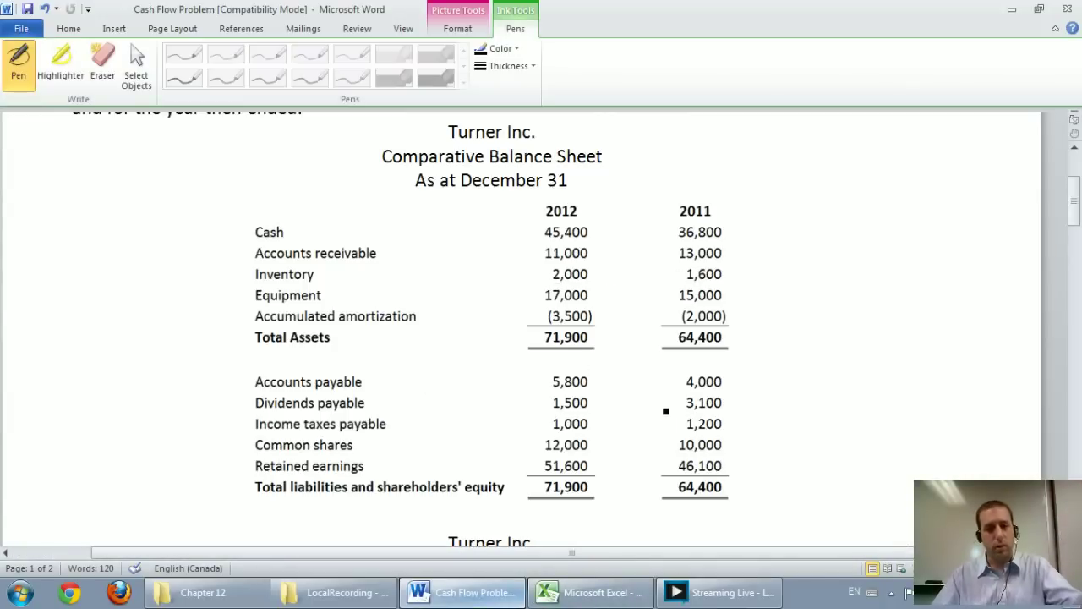
click(635, 597)
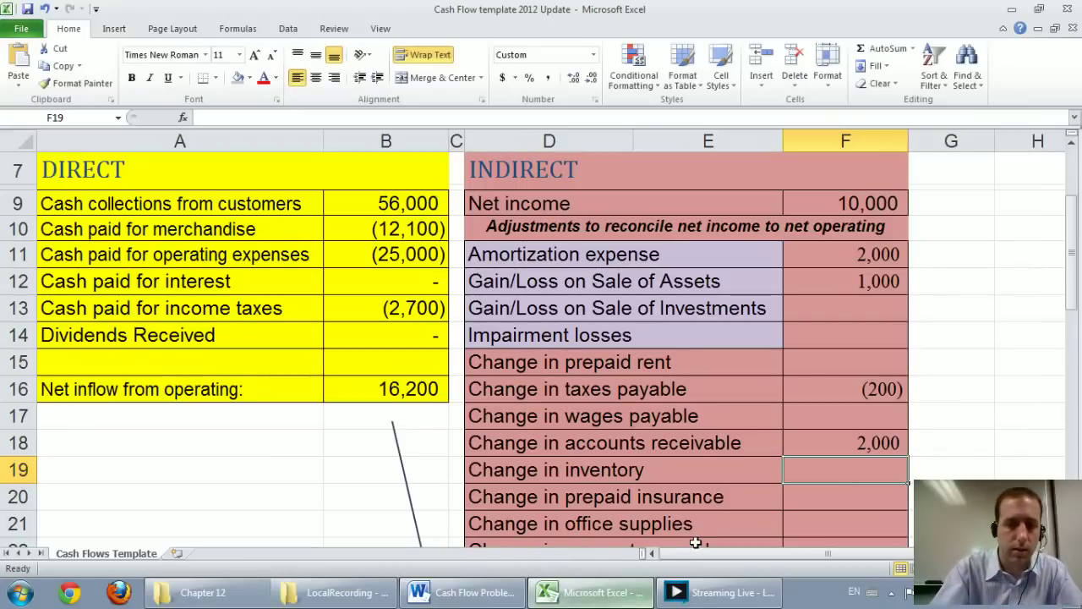
text(-40)
text(0)
key(Return)
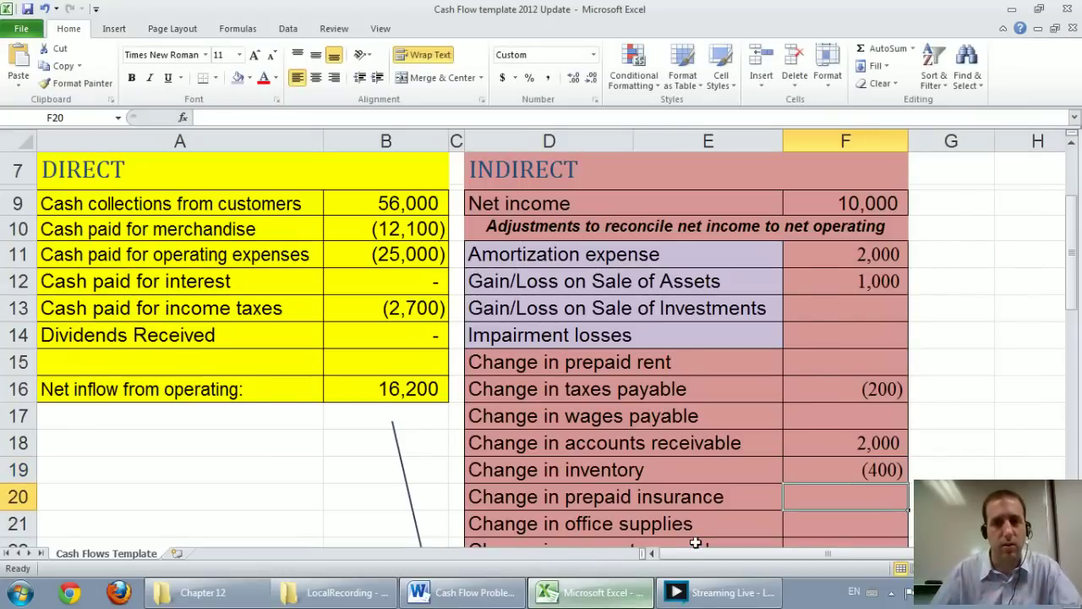
click(493, 596)
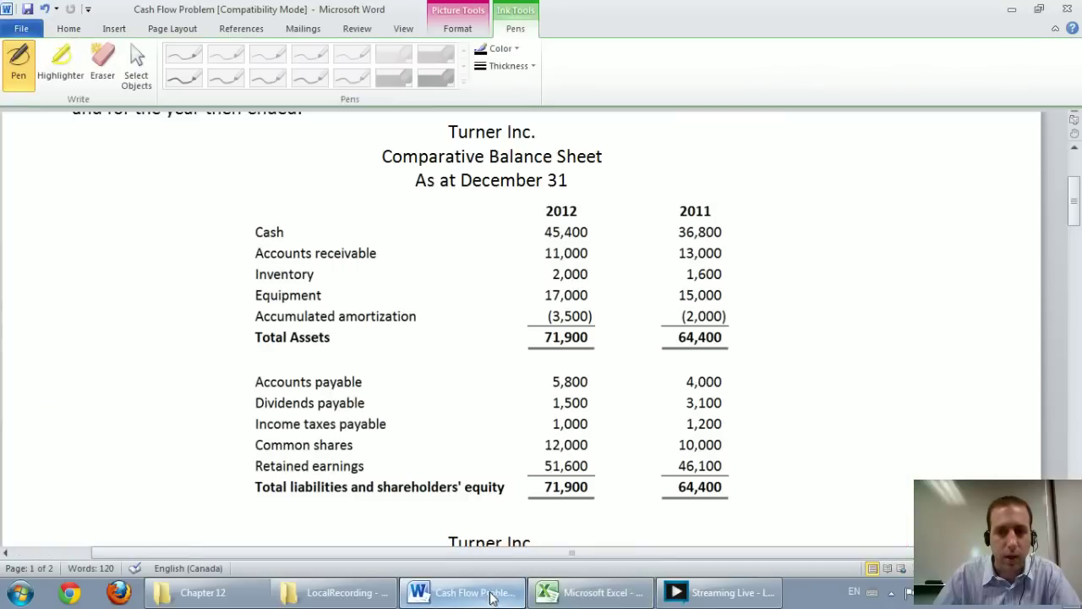
click(560, 594)
scroll(701, 495, down, 1)
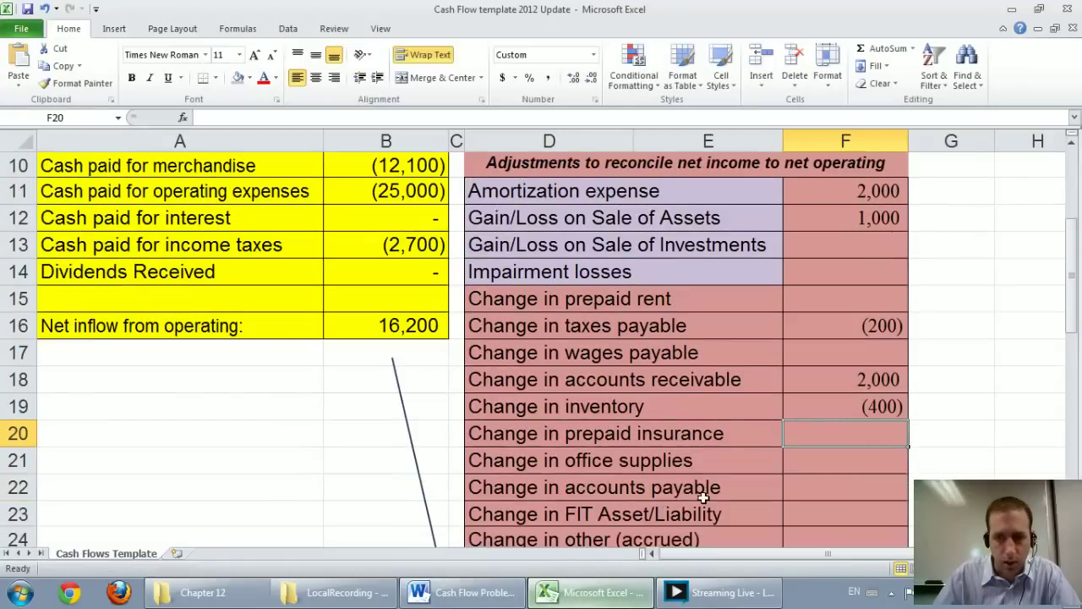
Step: Enter the 1,800 accounts payable change in F22, then select total cell F25
click(463, 592)
click(575, 592)
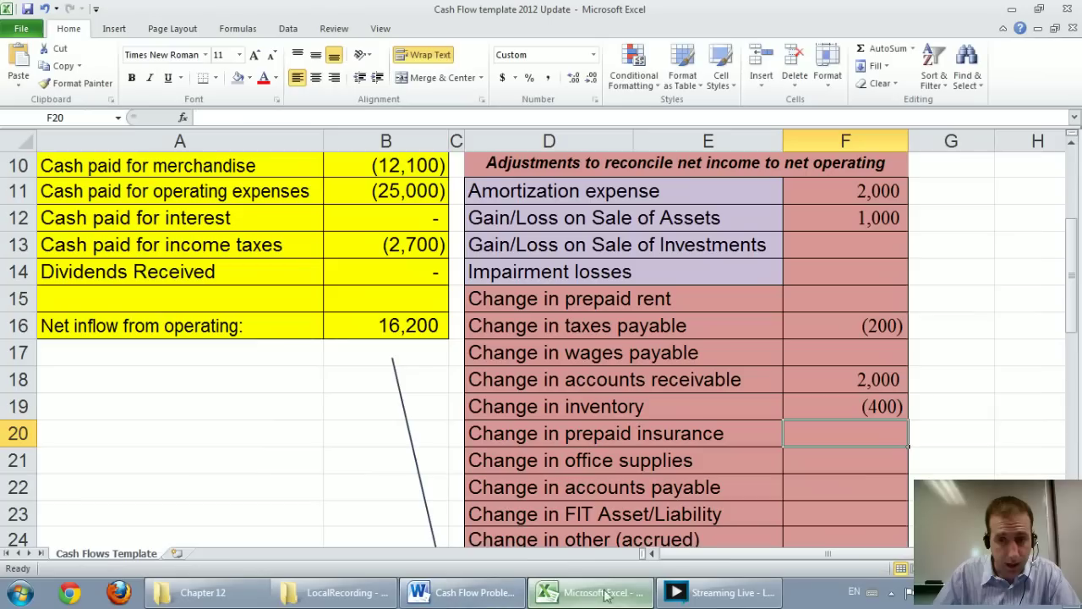
click(833, 482)
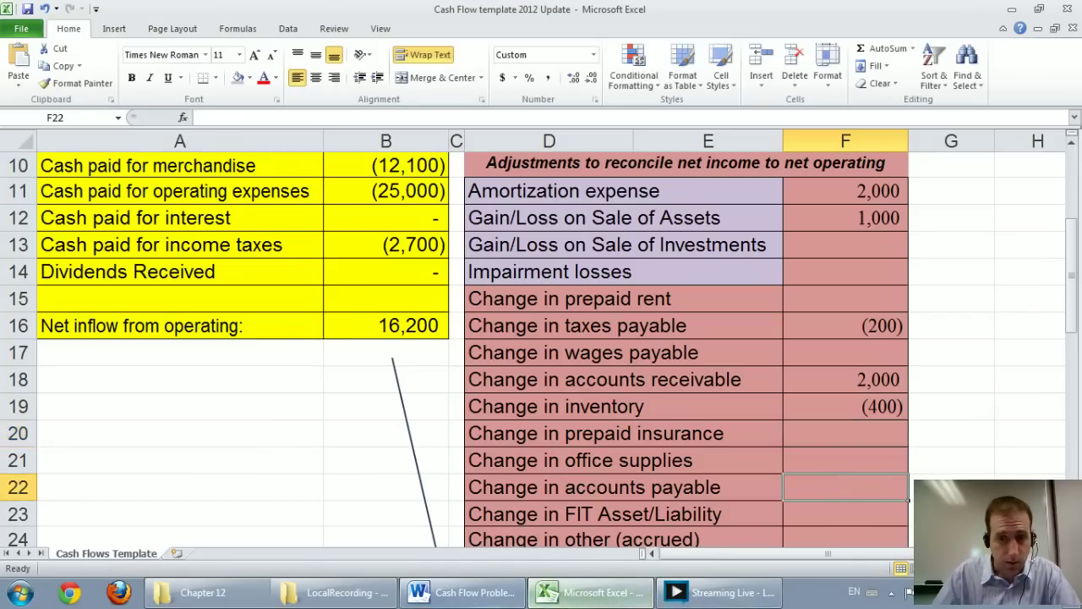
click(476, 594)
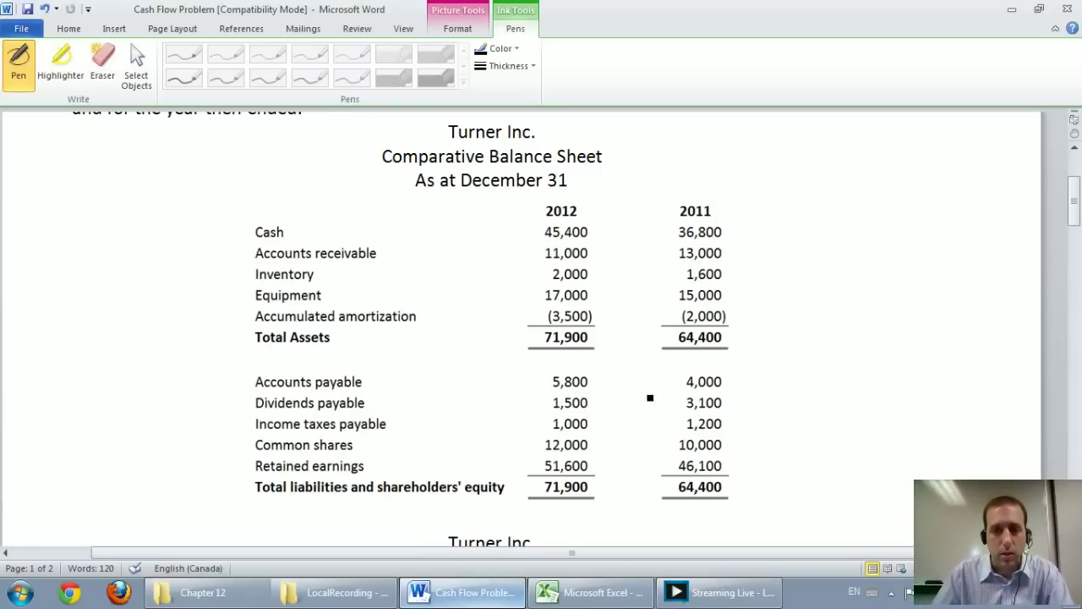
click(613, 591)
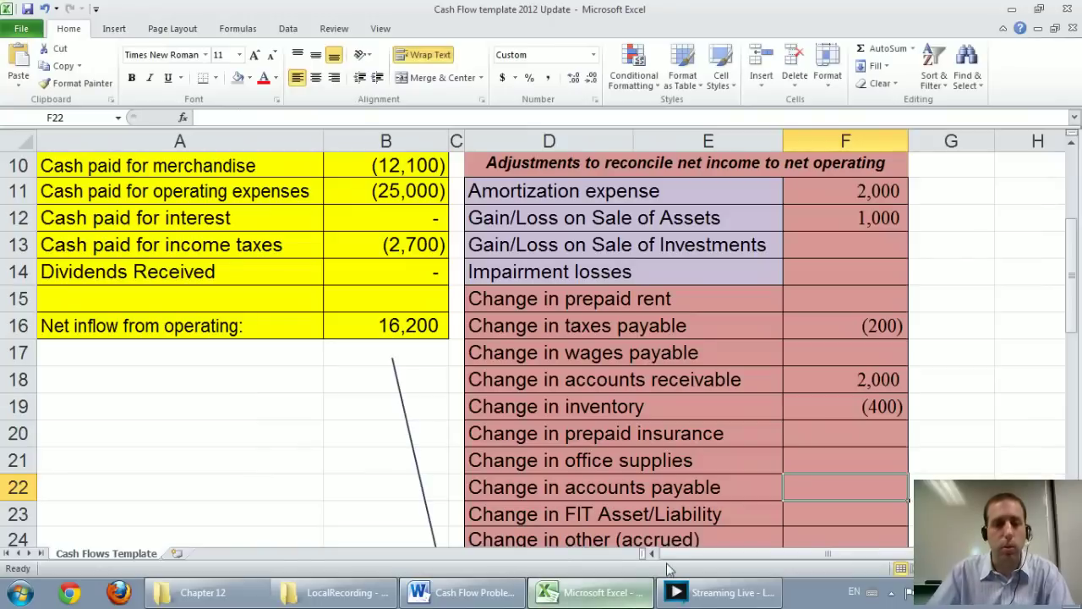
text(1800)
key(Return)
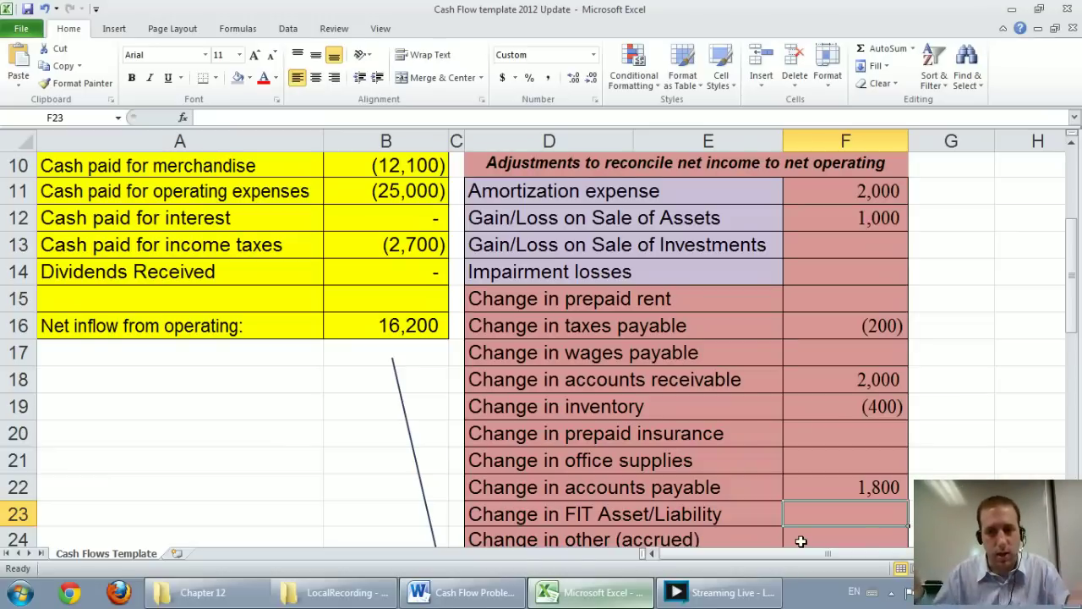
scroll(800, 541, down, 1)
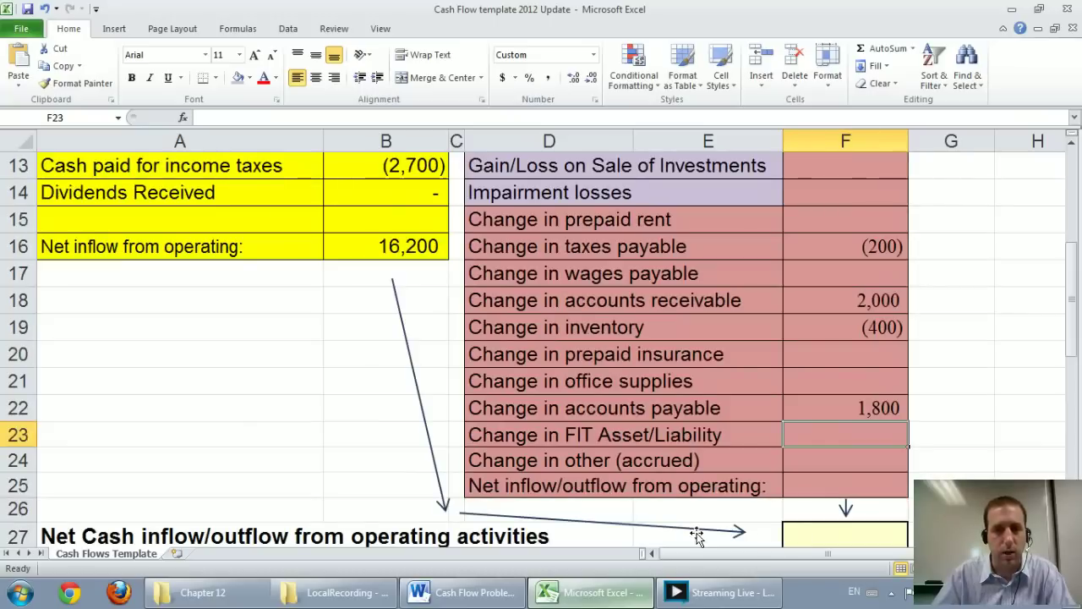
click(820, 462)
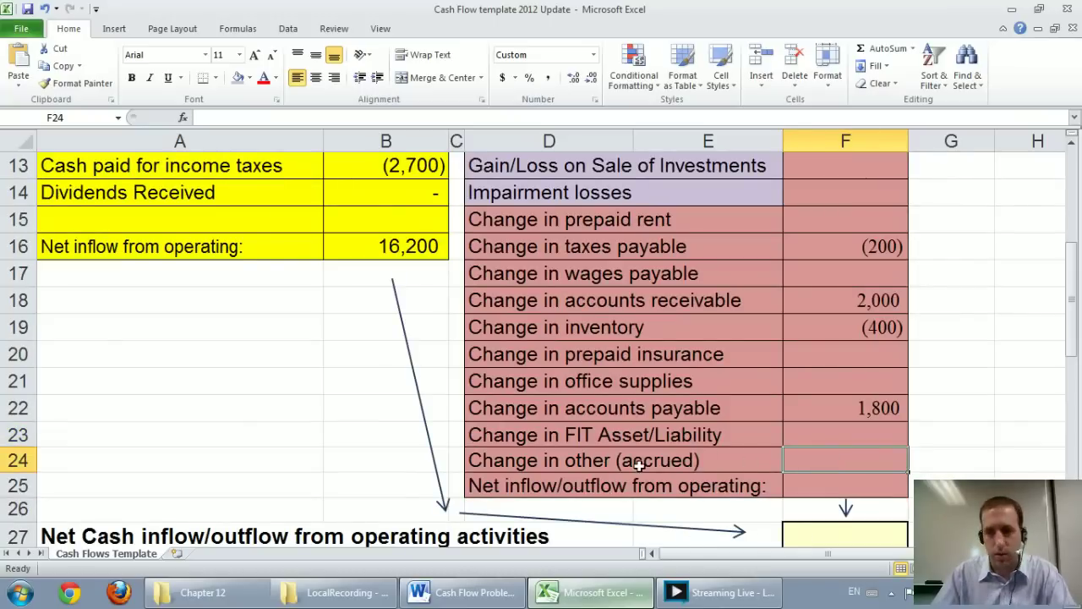
click(803, 484)
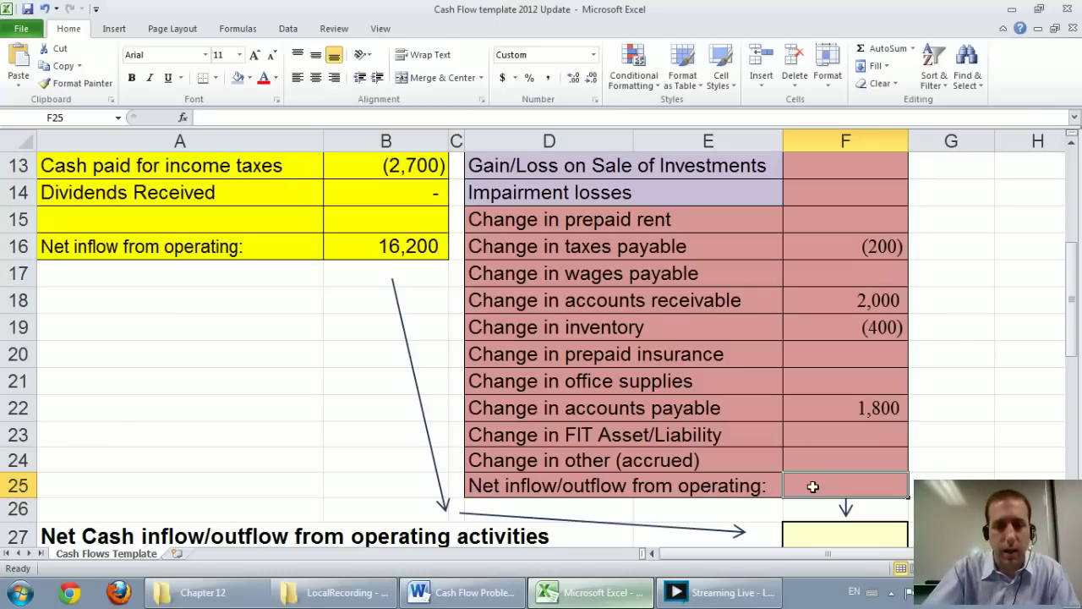
Step: In F25, add F9, F11, F12, F16, F18, F19 and F22 to total 16,200
text(=sum()
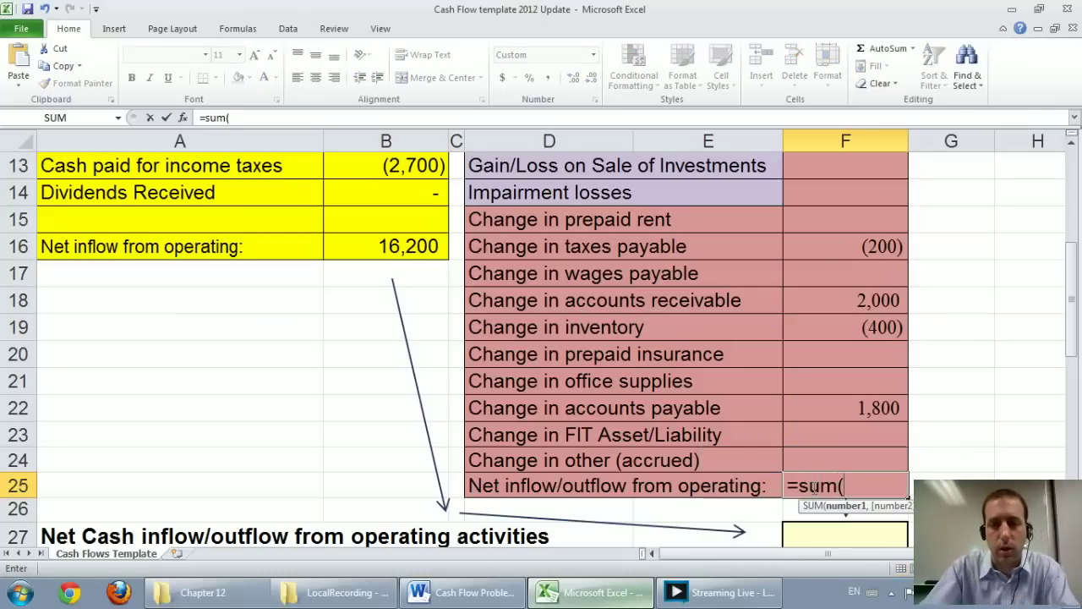
key(BackSpace)
key(BackSpace)
key(BackSpace)
key(BackSpace)
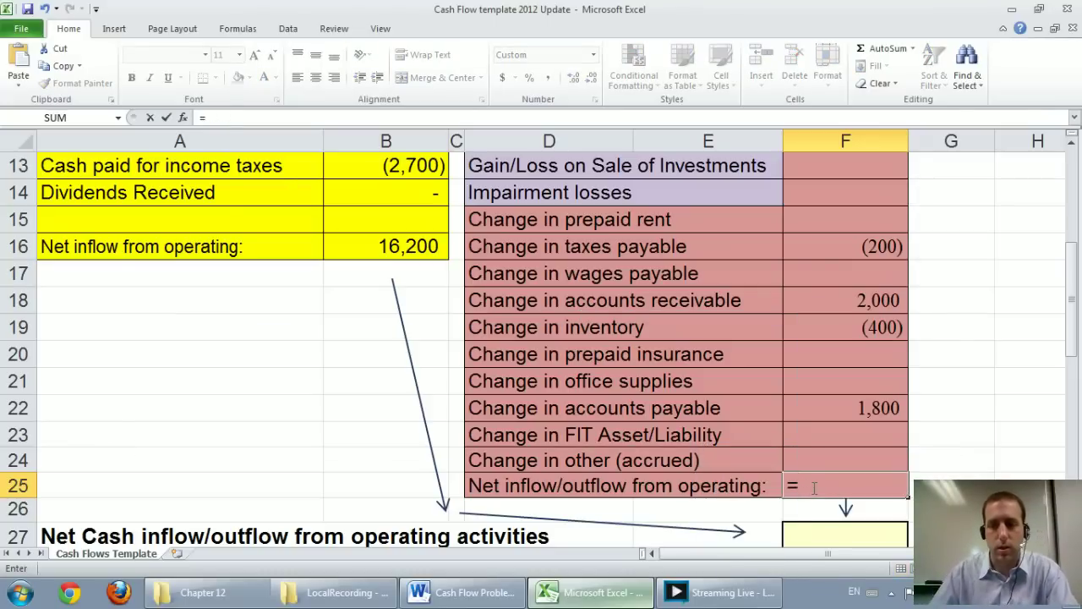
scroll(833, 472, up, 3)
scroll(834, 472, up, 1)
click(853, 334)
text(+)
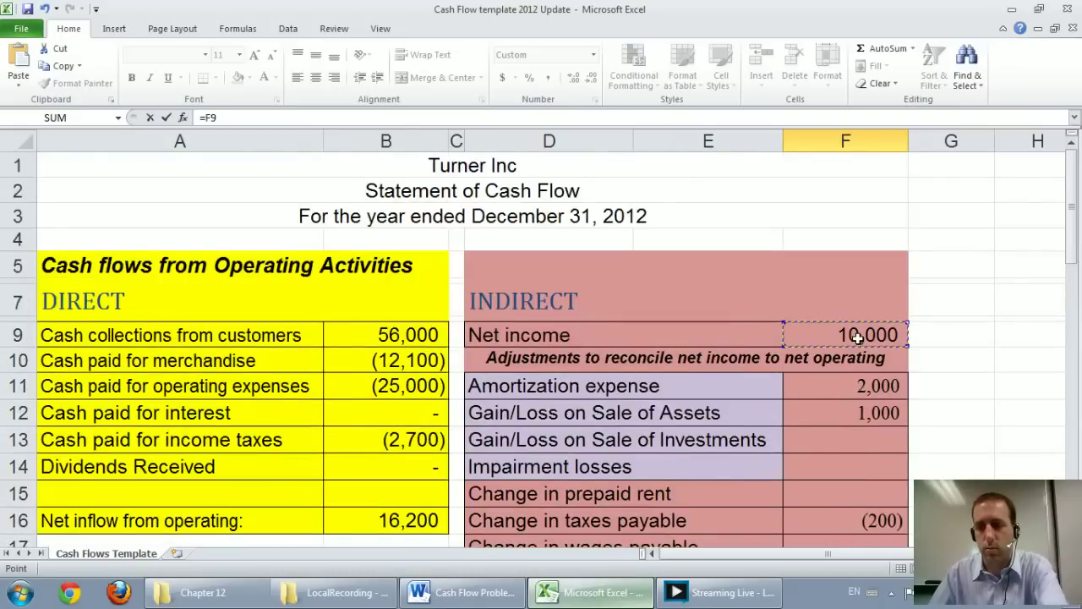
click(863, 386)
text(+)
click(867, 413)
text(+)
click(885, 520)
scroll(901, 489, down, 8)
scroll(900, 489, up, 4)
click(878, 300)
text(+)
click(876, 327)
text(+)
click(877, 408)
key(Return)
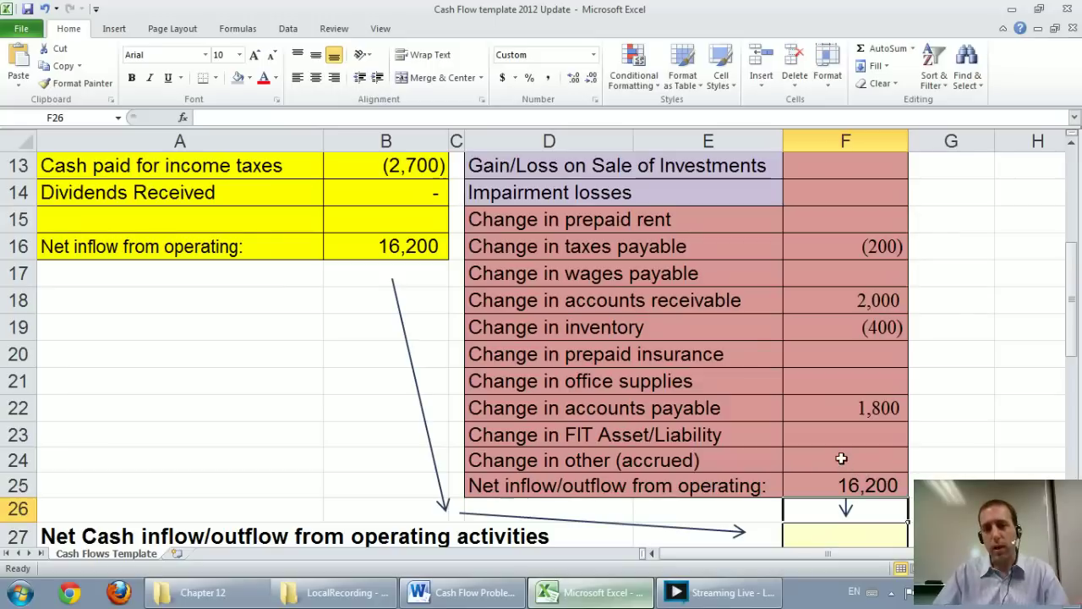
scroll(339, 271, up, 2)
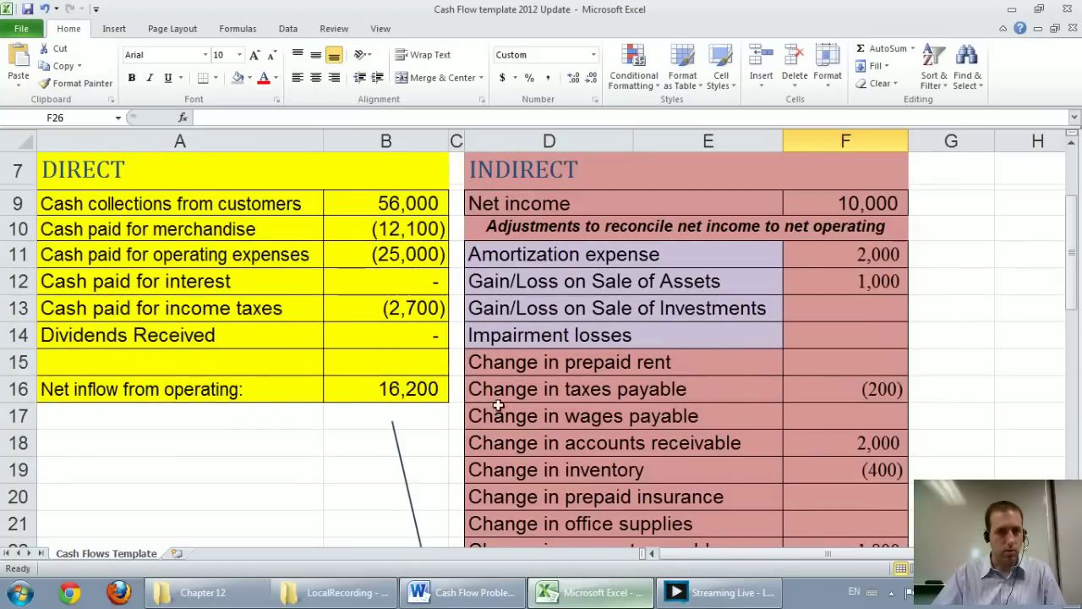
Step: Remove '/outflow' from the D25 label so it reads 'Net inflow from operating'
scroll(573, 425, down, 1)
scroll(573, 425, down, 1)
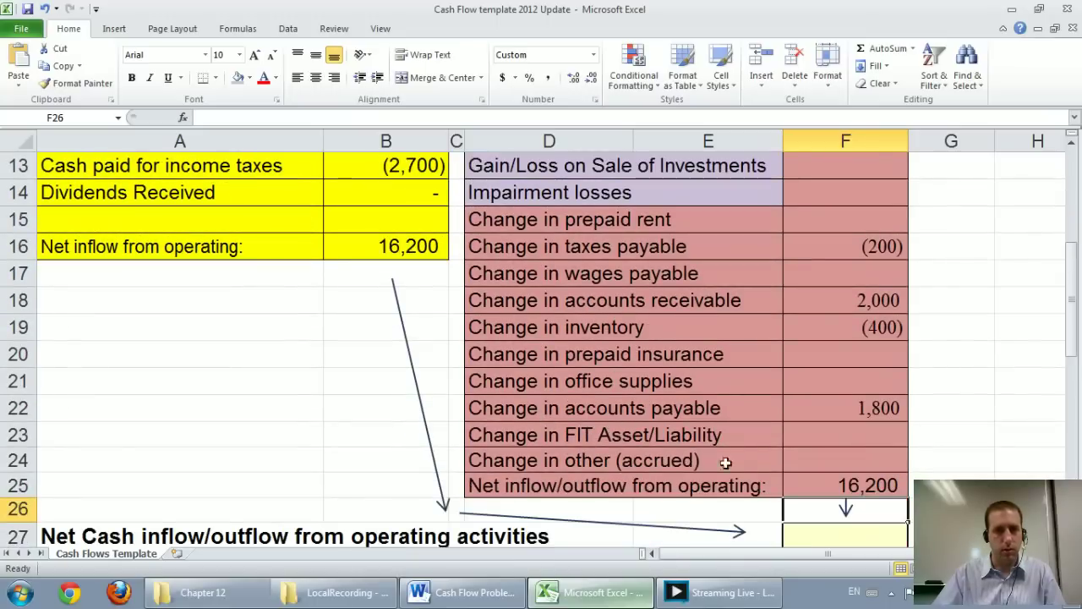
click(669, 486)
drag(252, 118, 301, 119)
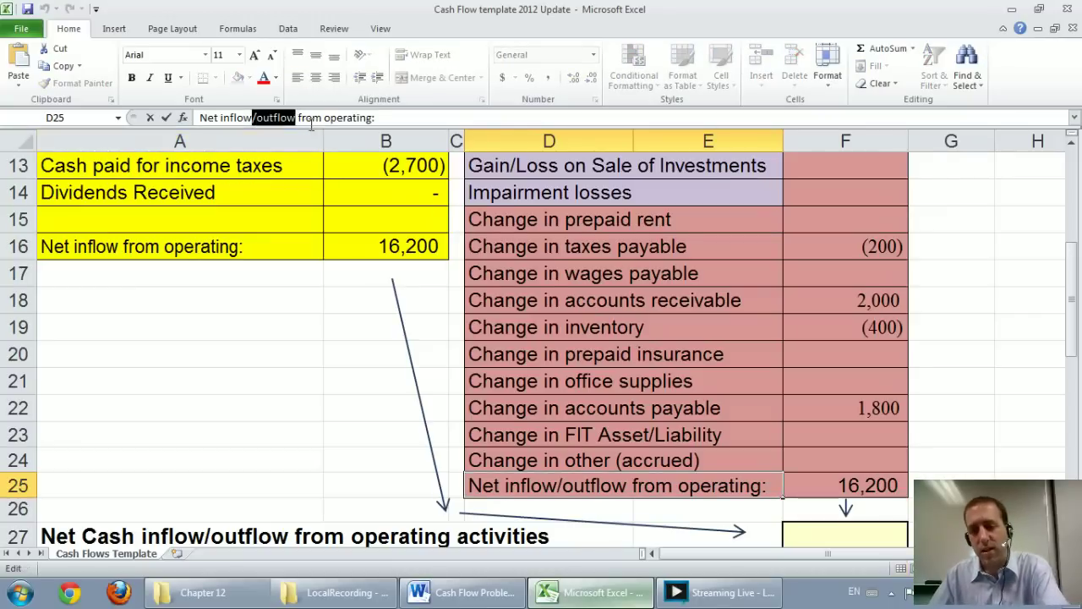
key(Delete)
key(Return)
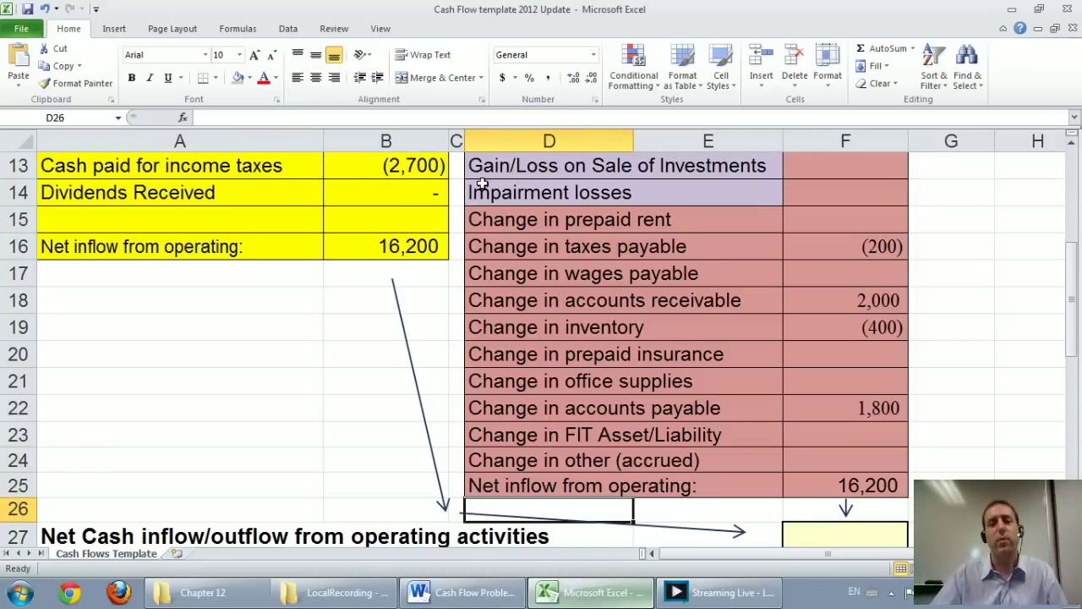
Step: Enter 16,200 as net operating cash in F27
click(861, 541)
scroll(860, 541, down, 1)
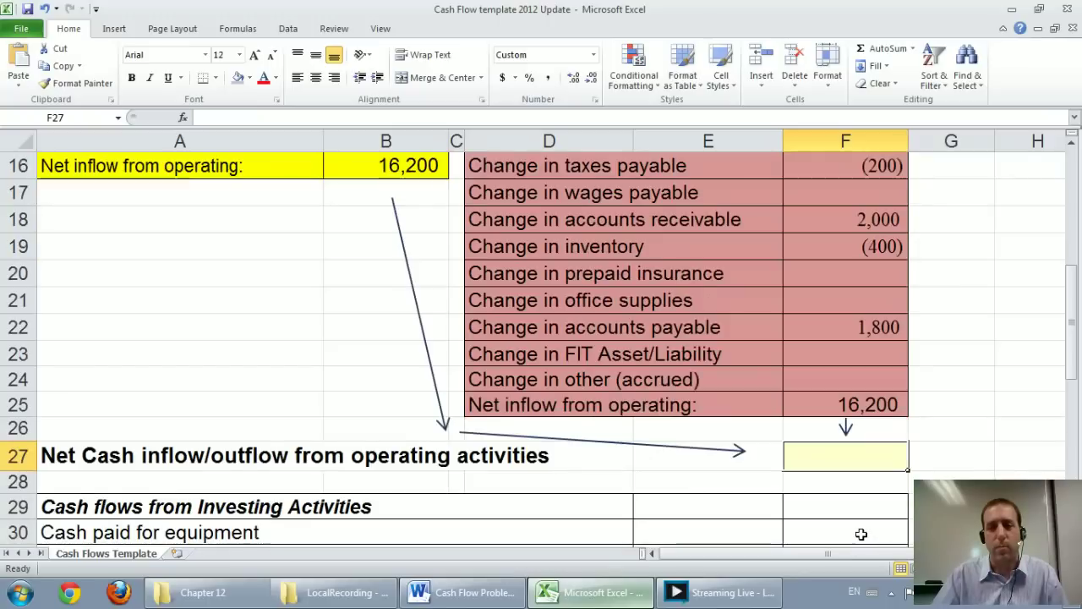
text(16,200)
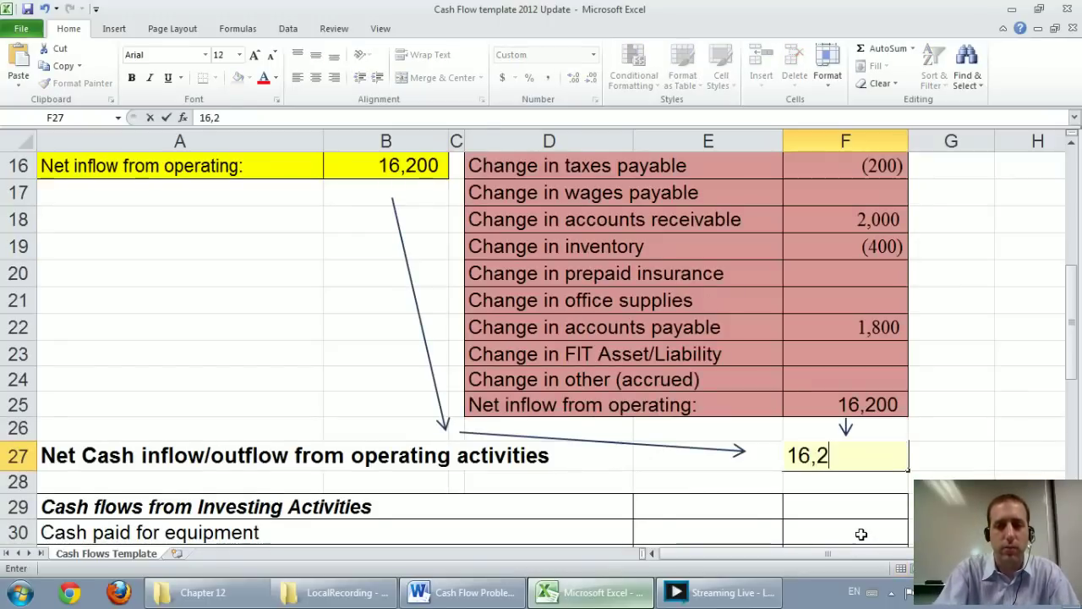
key(Return)
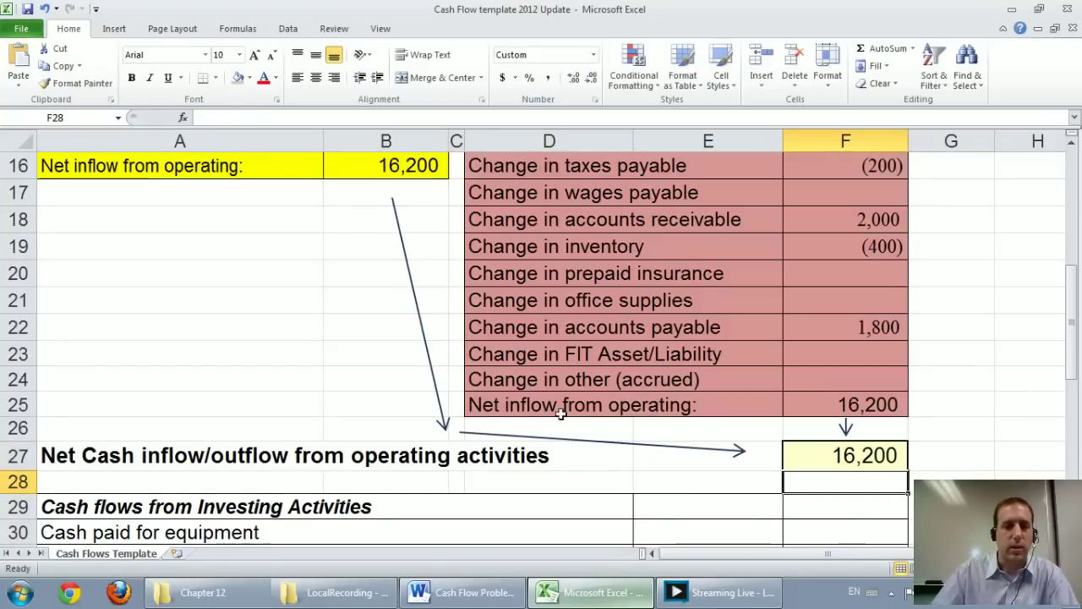
Step: Retitle the A27 heading to 'Net Cash inflow from operating activities' by removing '/outflow'
click(122, 455)
drag(278, 119, 322, 119)
key(BackSpace)
key(Return)
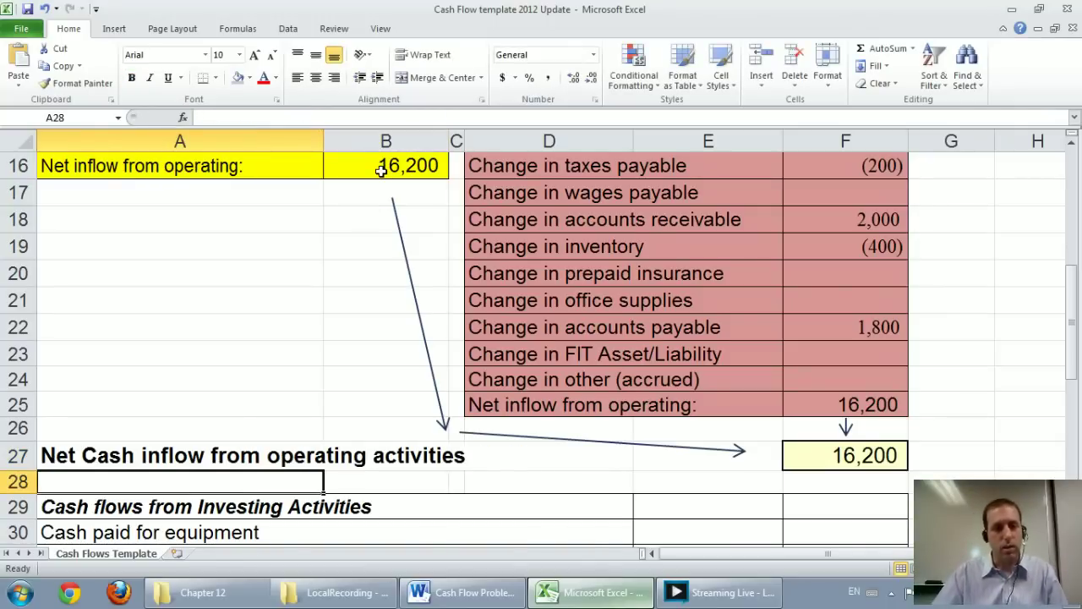
scroll(381, 170, down, 2)
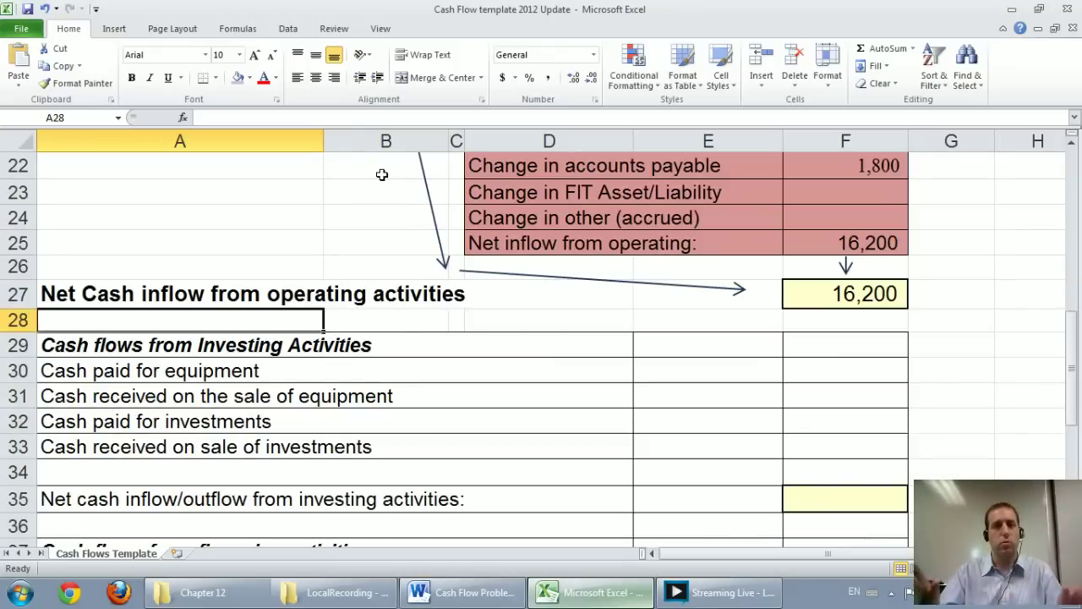
Step: Scroll so the DIRECT and INDIRECT operating sections, both totalling 16,200, appear together from row 7
scroll(409, 166, up, 4)
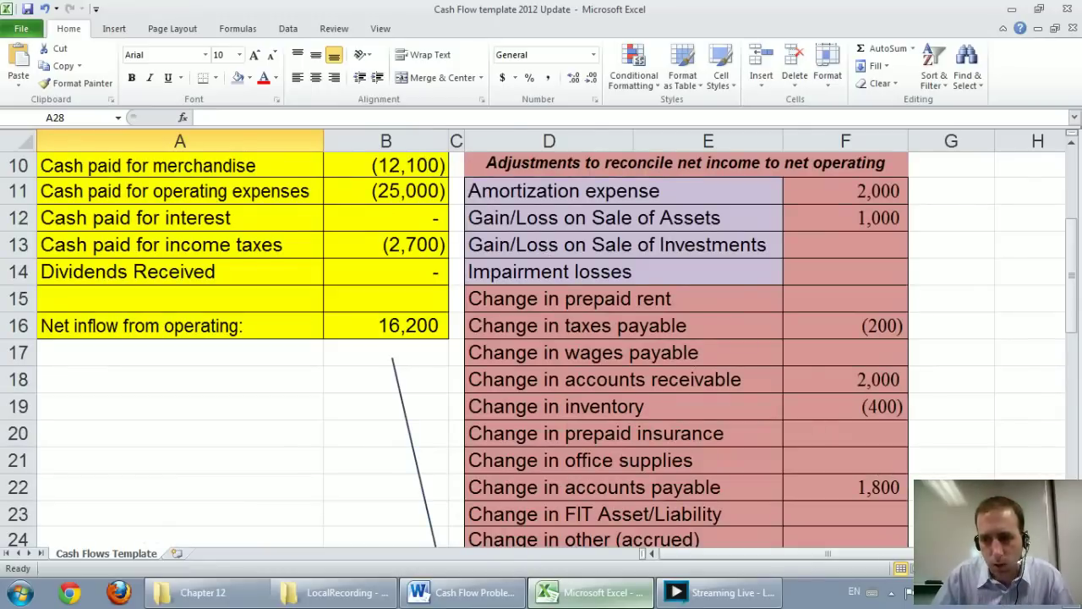
ctrl+scroll(541, 338, down, 1)
ctrl+scroll(1072, 336, down, 1)
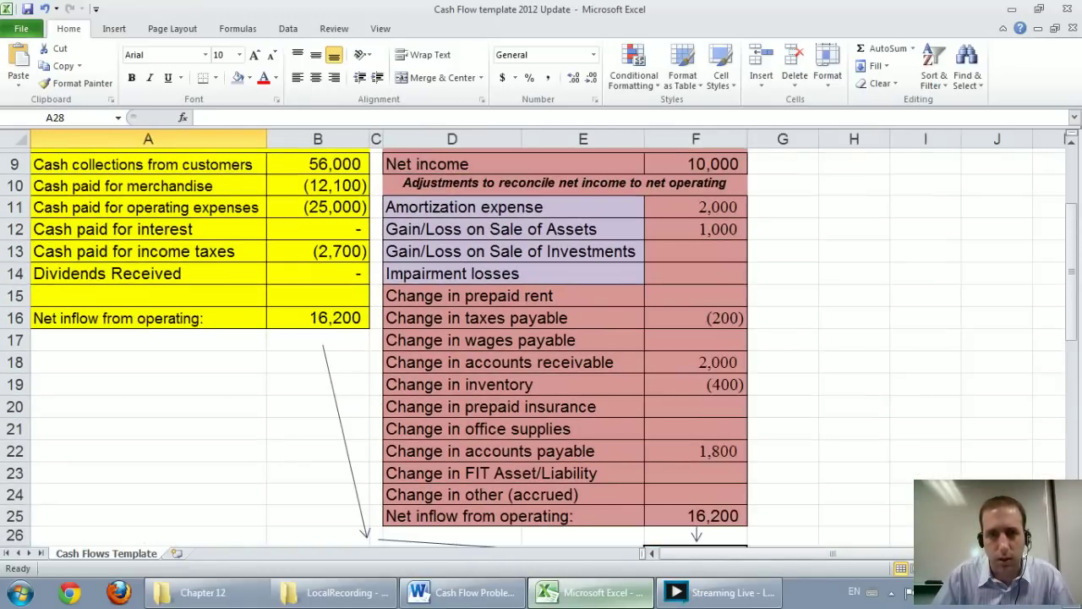
click(1072, 146)
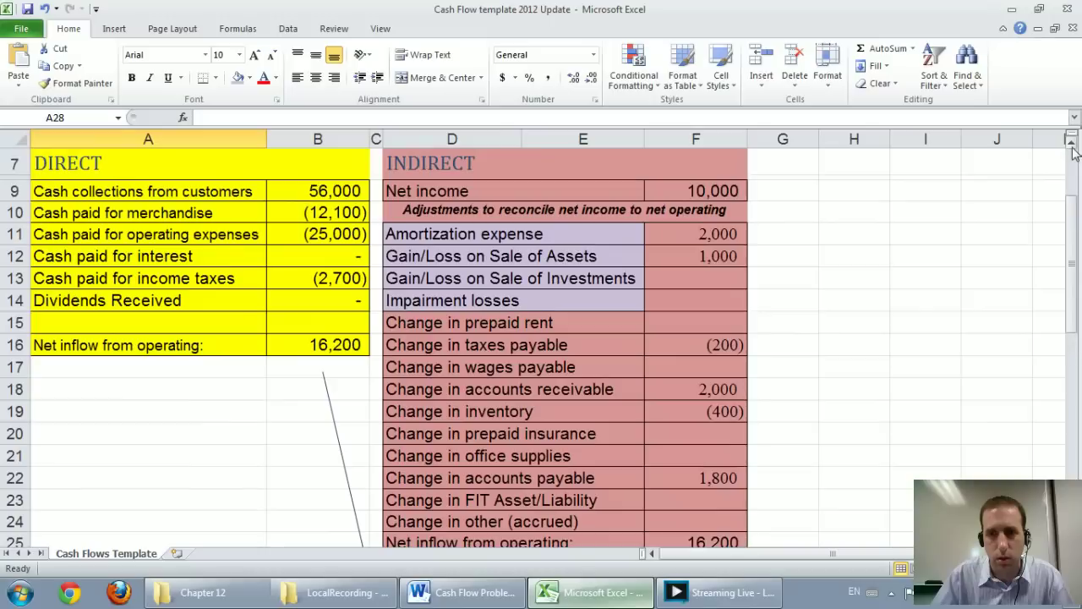